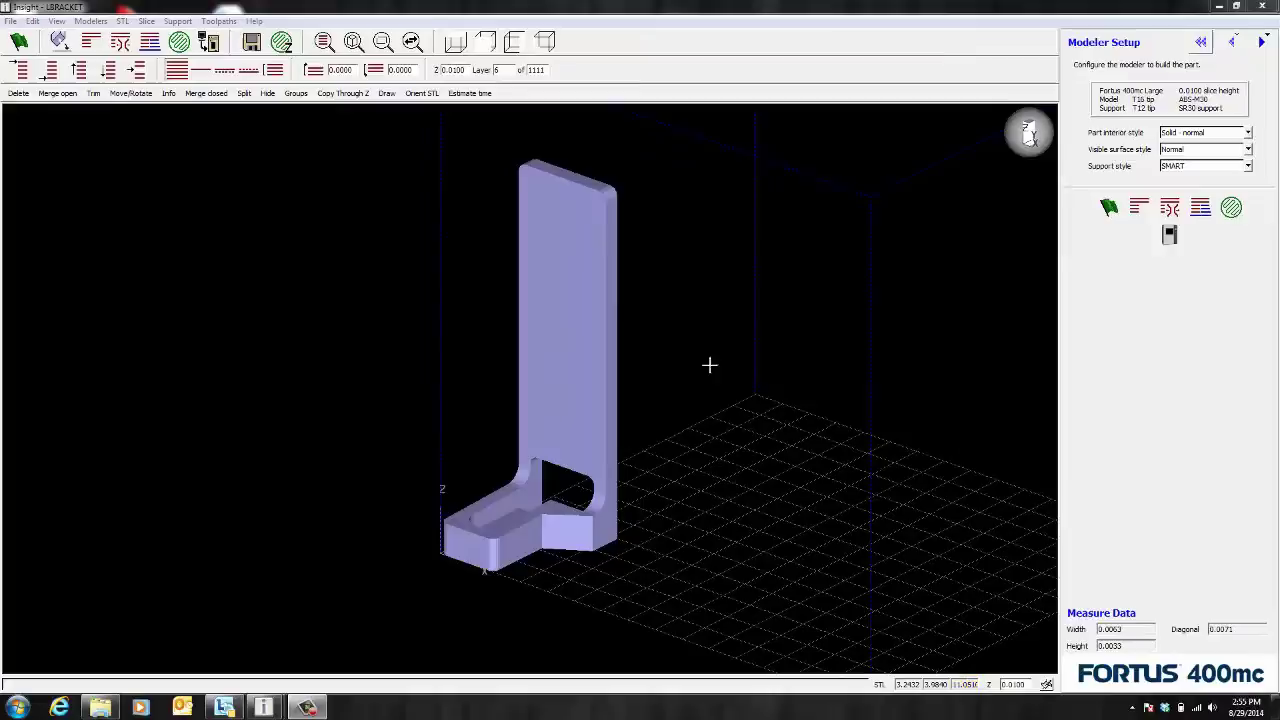
Slice the L-bracket, generate SMART supports for 1111 layers, then view it from the front.
left_click(97, 45)
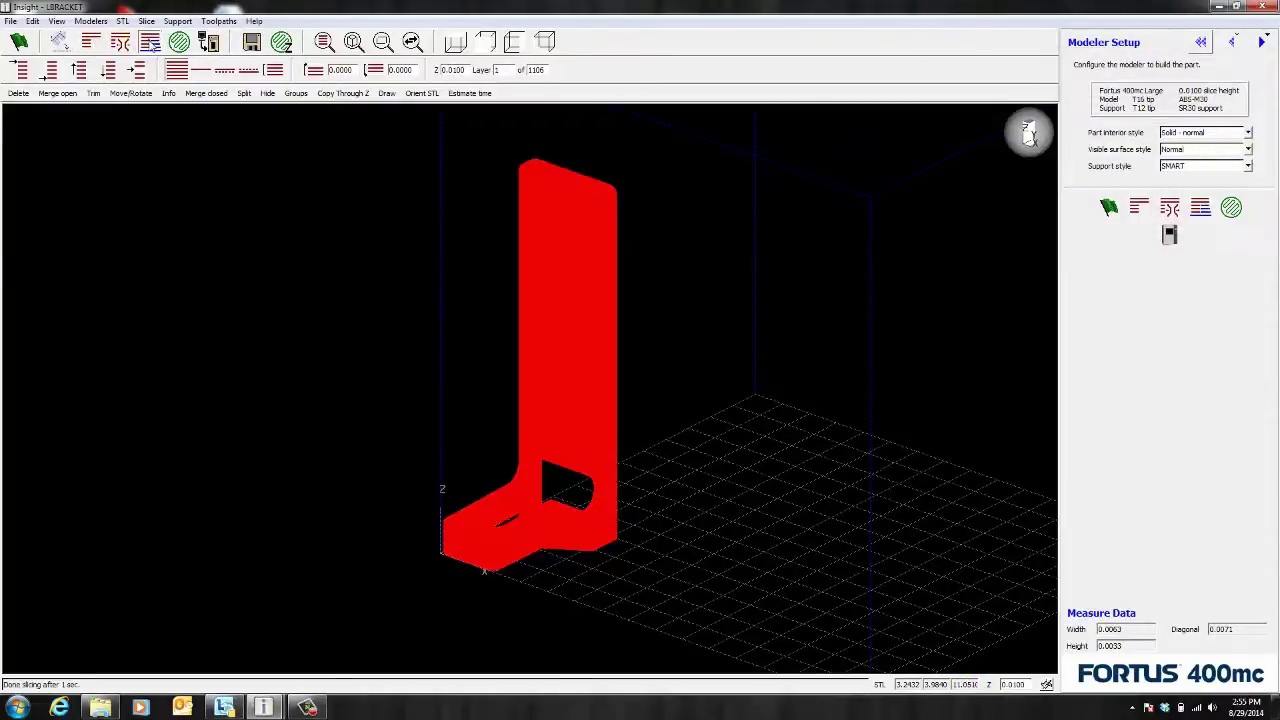
left_click(120, 41)
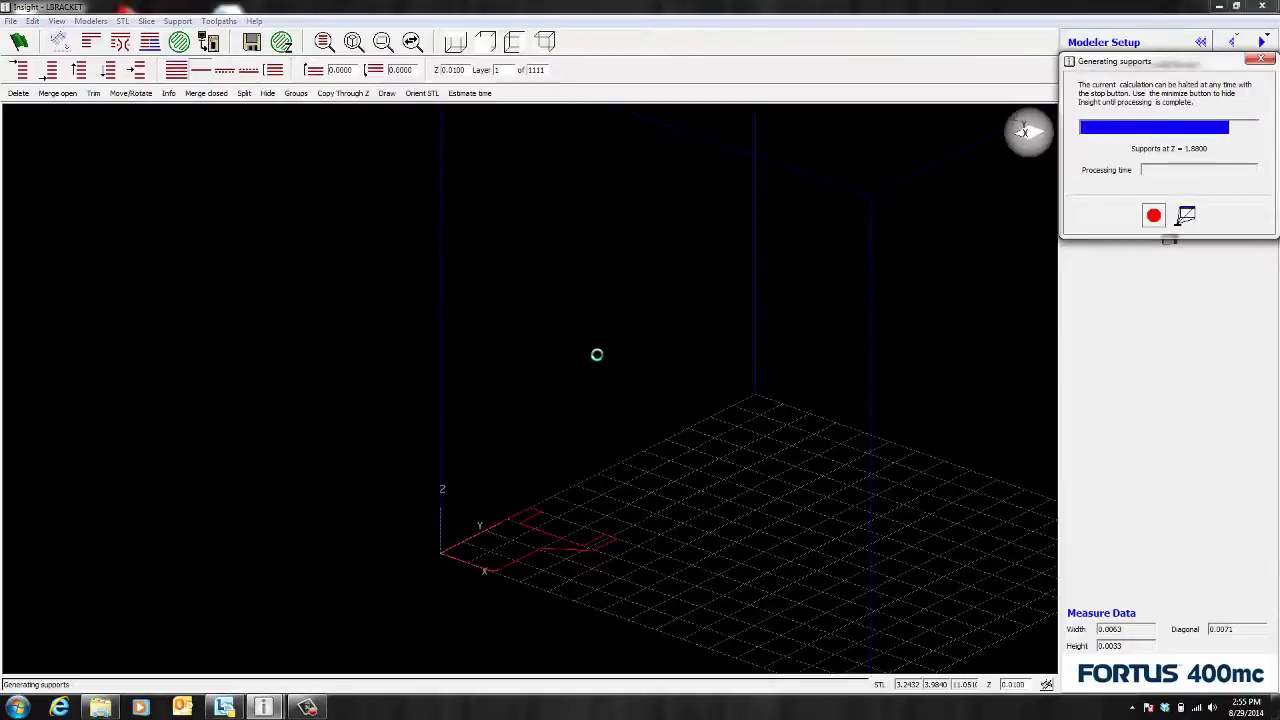
scroll(576, 514, "up", 5)
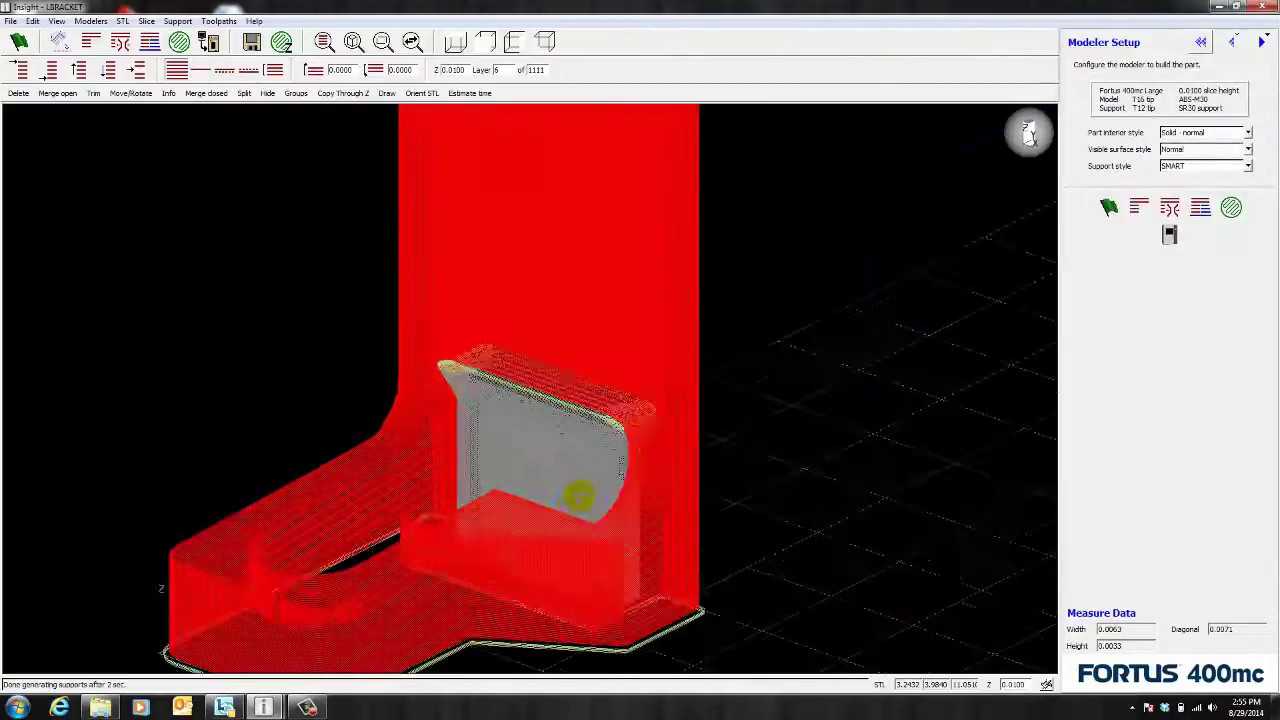
mouse_move(580, 492)
right_mouse_down()
mouse_move(497, 500)
mouse_move(386, 574)
mouse_move(474, 523)
mouse_move(596, 486)
right_mouse_up()
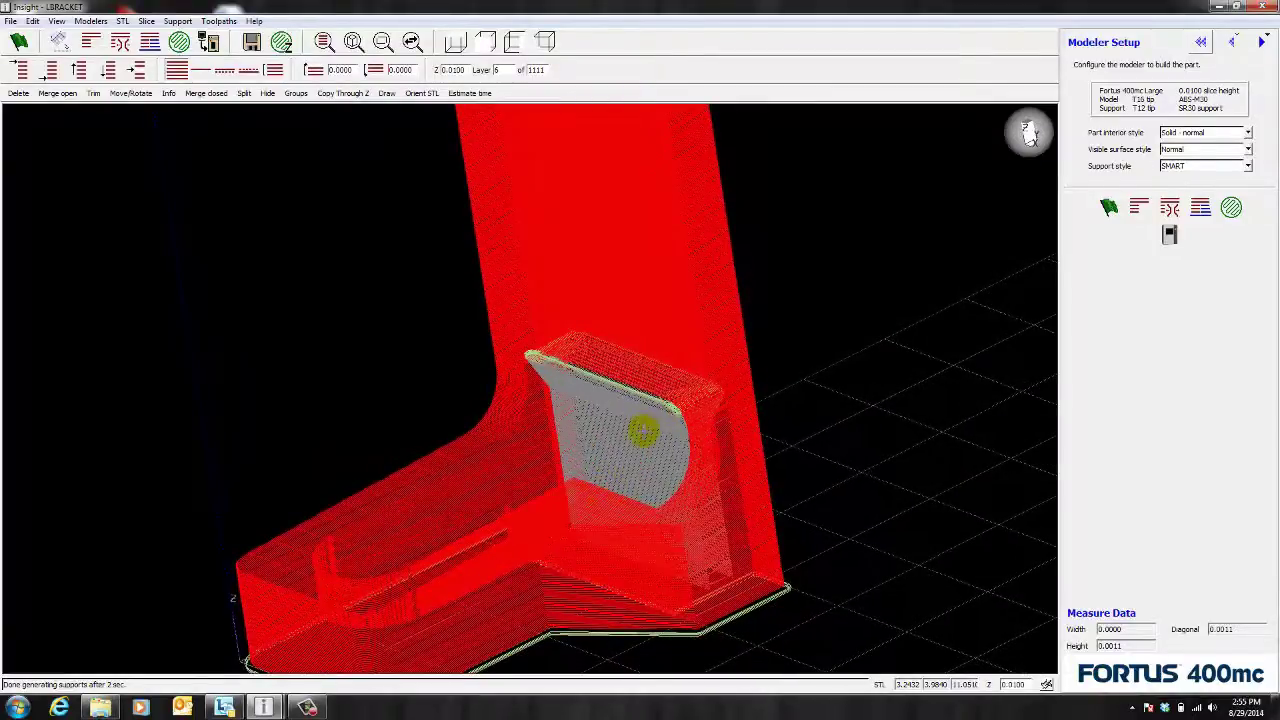
left_click(514, 42)
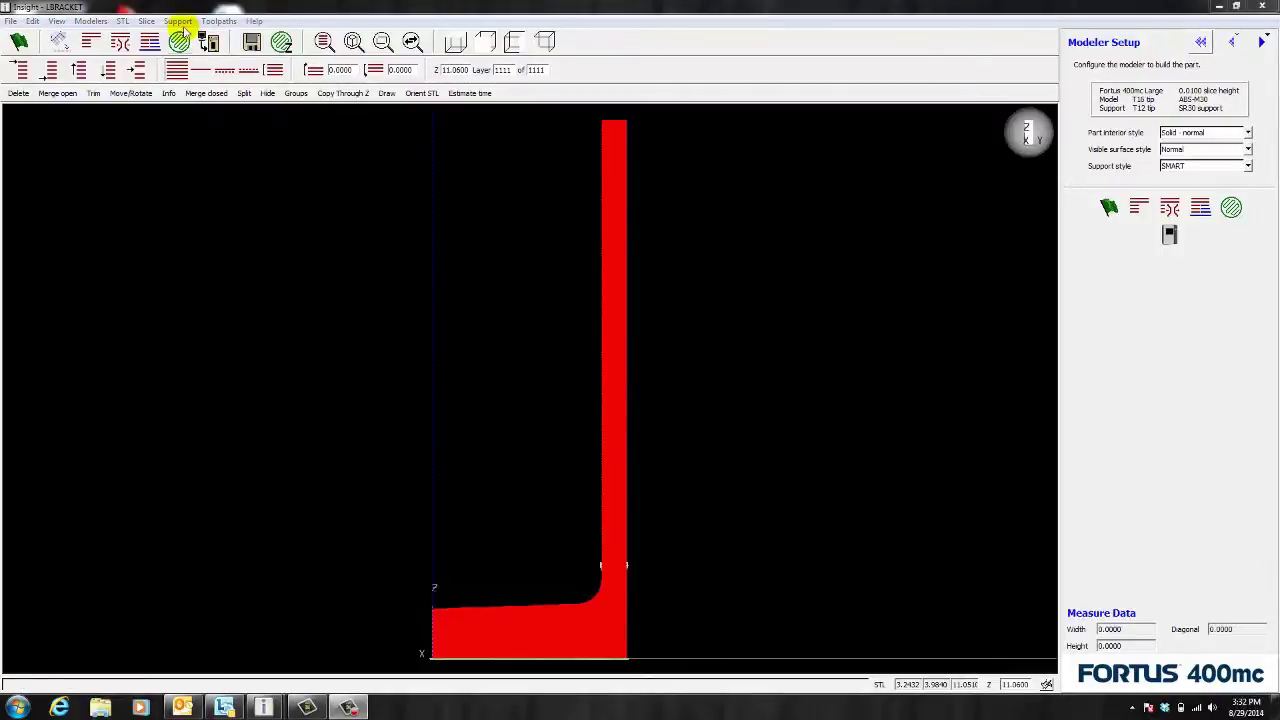
Start a stabilize wall and display only the upright's top-layer curve.
left_click(178, 21)
left_click(199, 60)
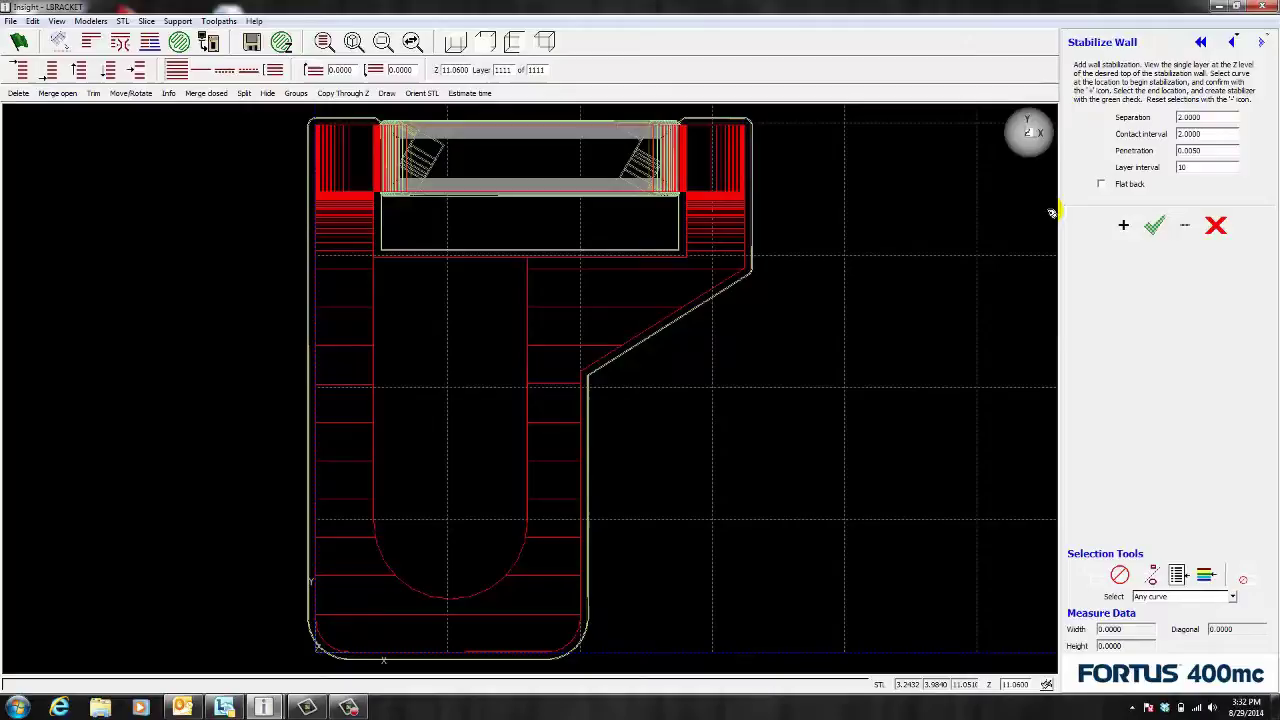
left_click(709, 407)
key("Up")
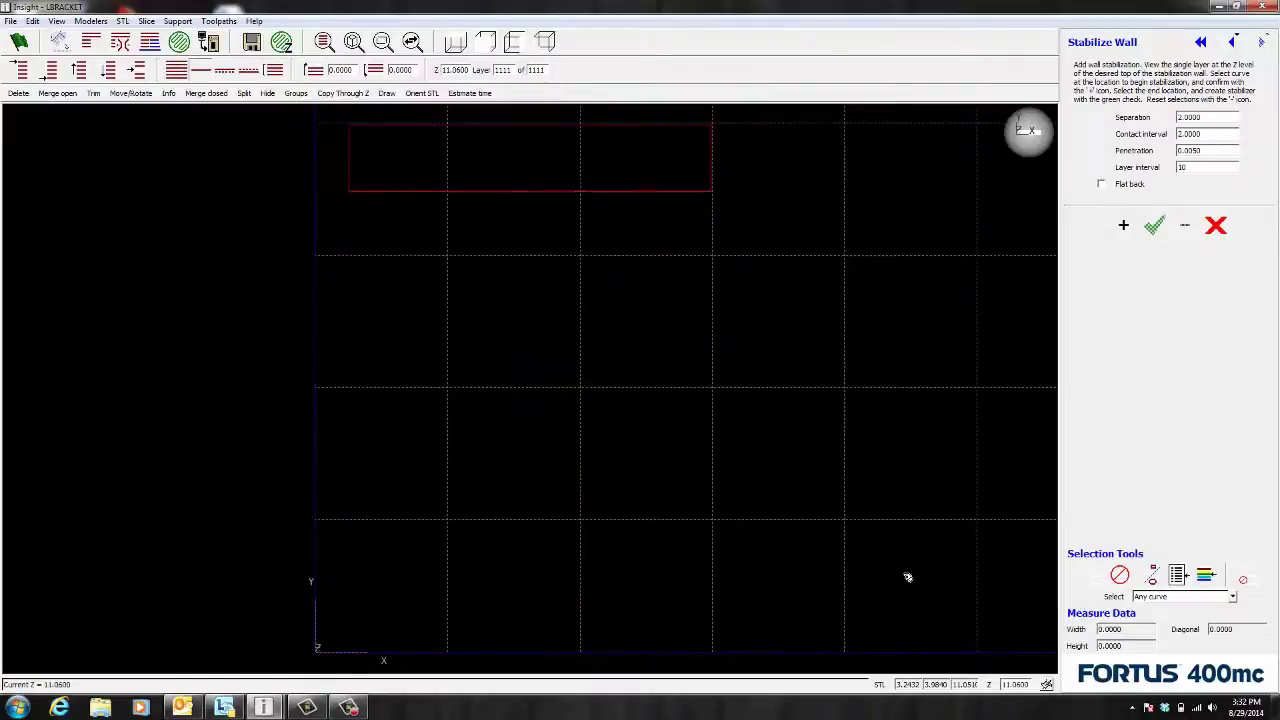
scroll(870, 520, "down", 5)
scroll(790, 420, "up", 7)
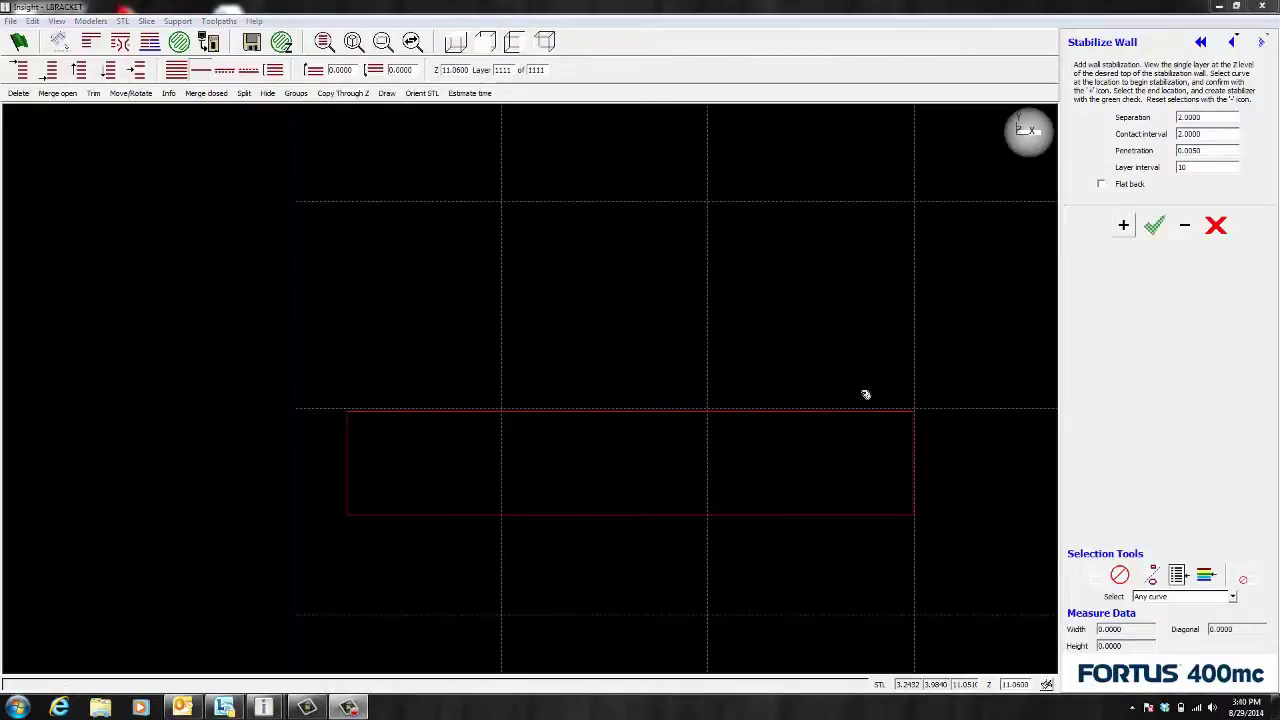
Create the stabilize wall from the curve's top edge to its right end.
left_click(362, 413)
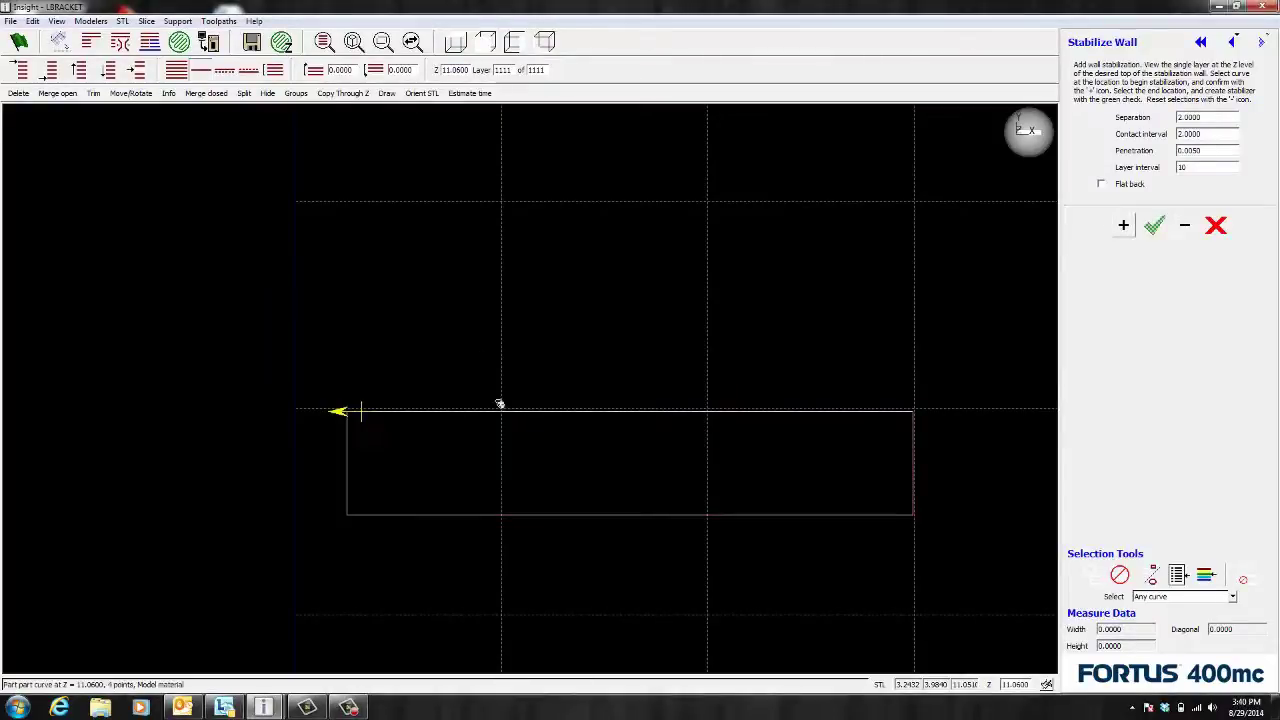
left_click(1123, 224)
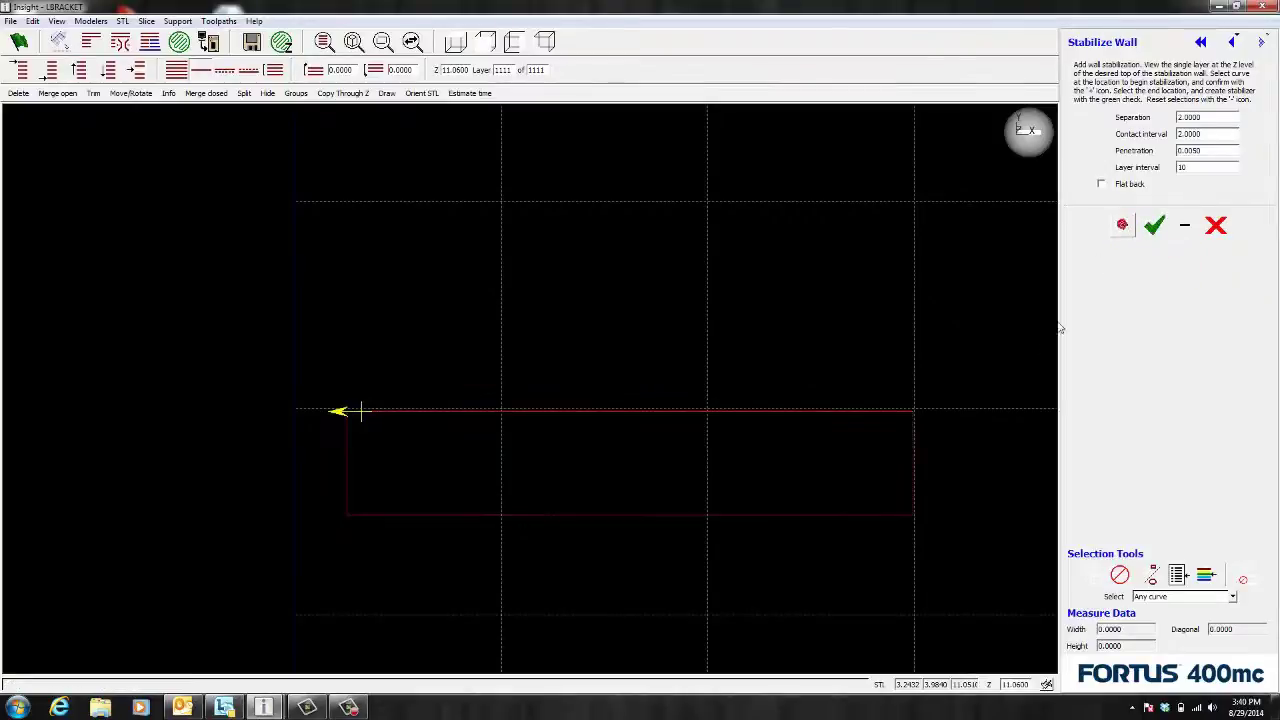
left_click(898, 413)
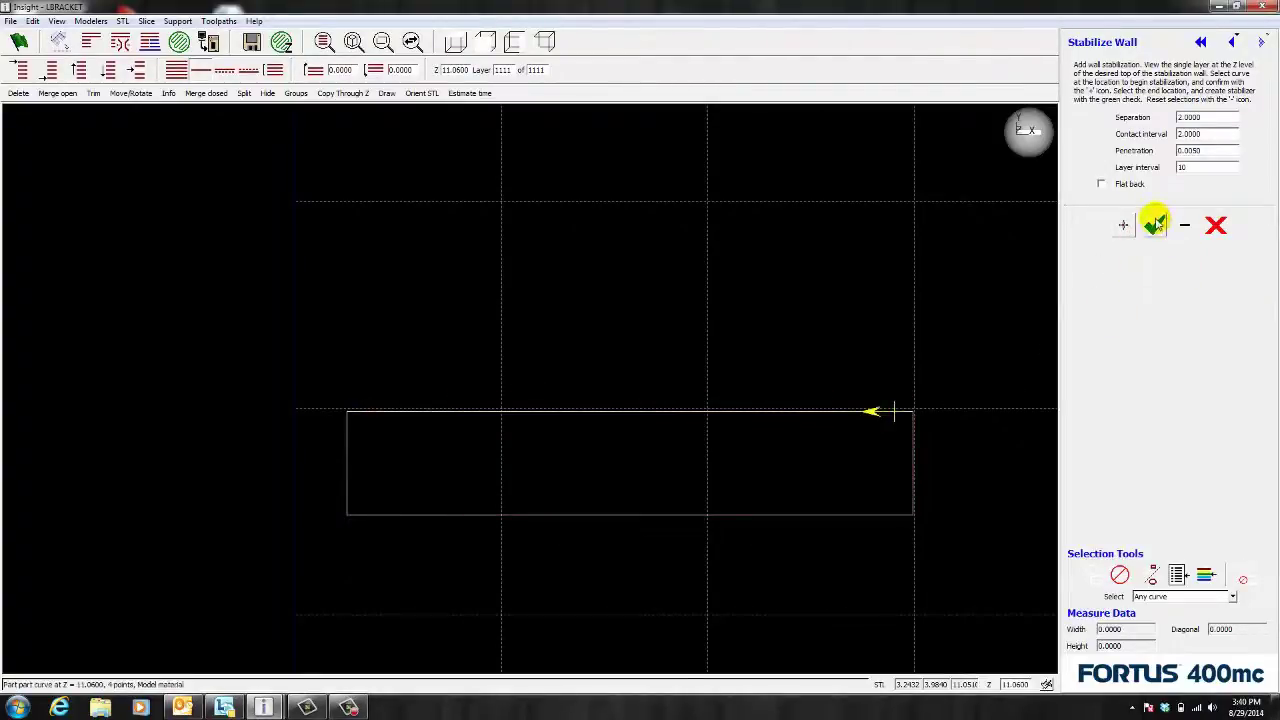
left_click(1155, 226)
scroll(663, 420, "down", 3)
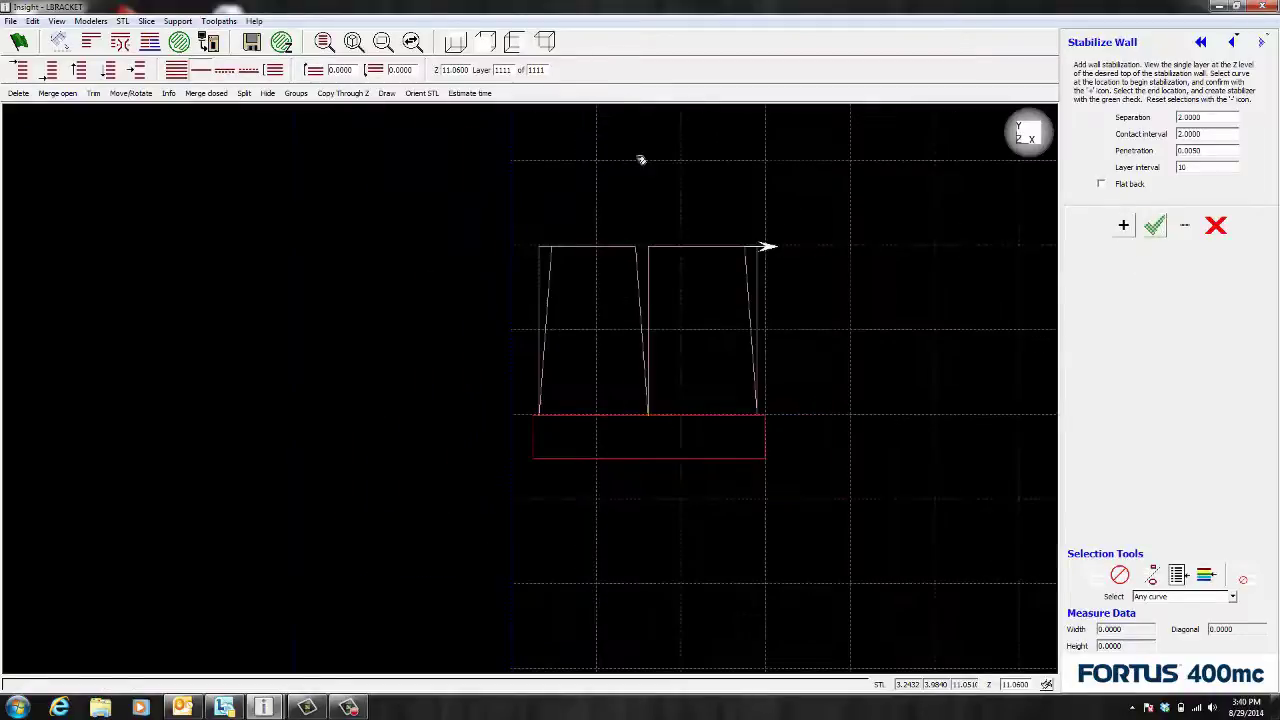
left_click(545, 41)
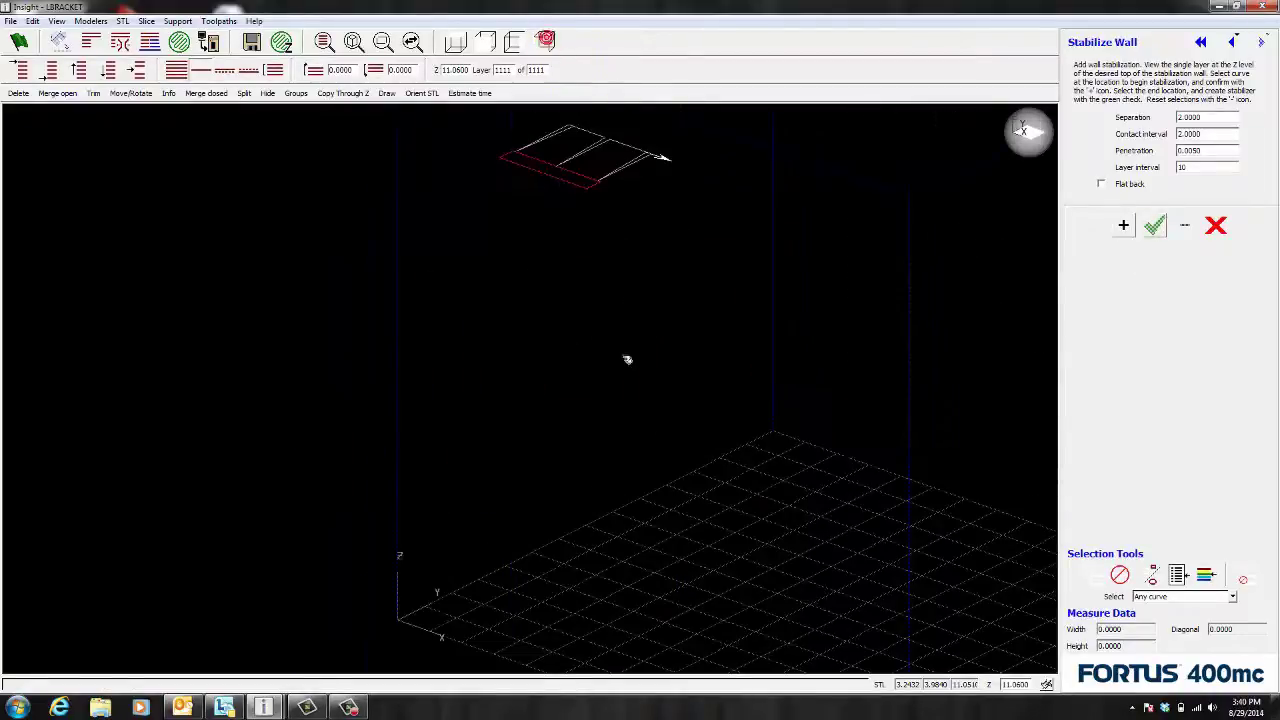
Inspect the bracket and its wall as a shaded solid in isometric 3D.
left_click(176, 69)
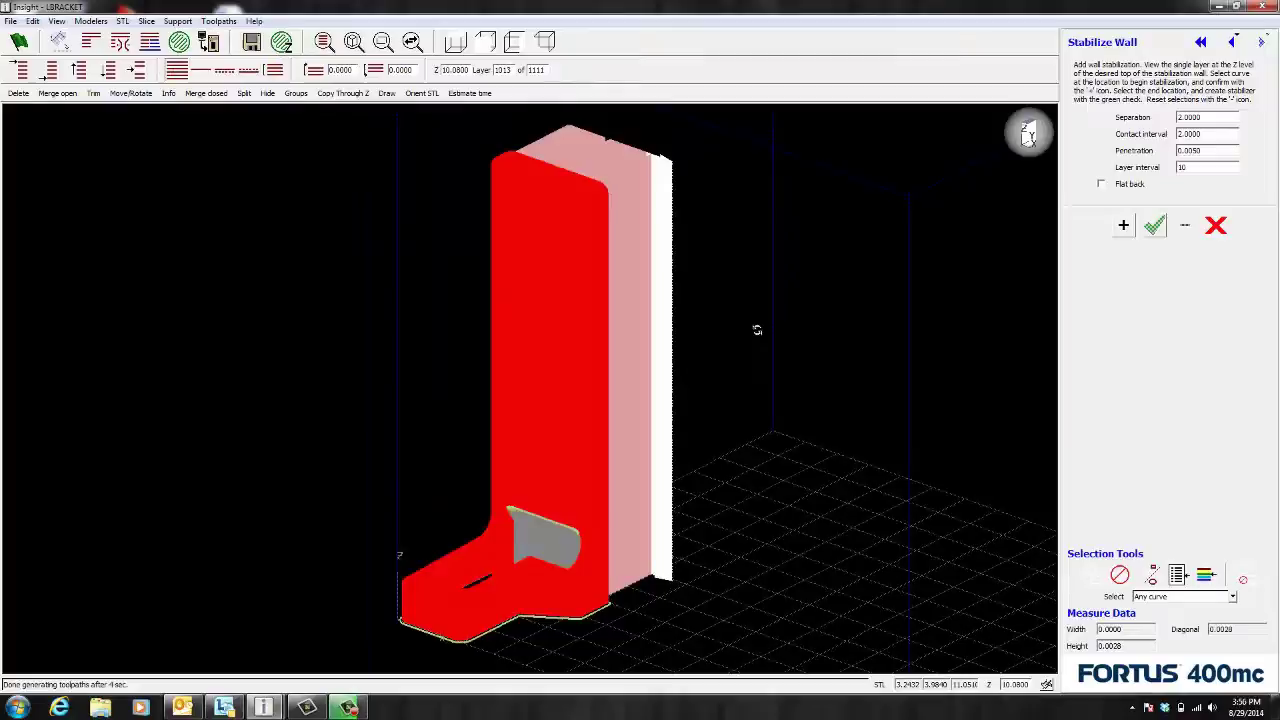
left_click_drag(757, 329, 817, 274)
left_click(545, 42)
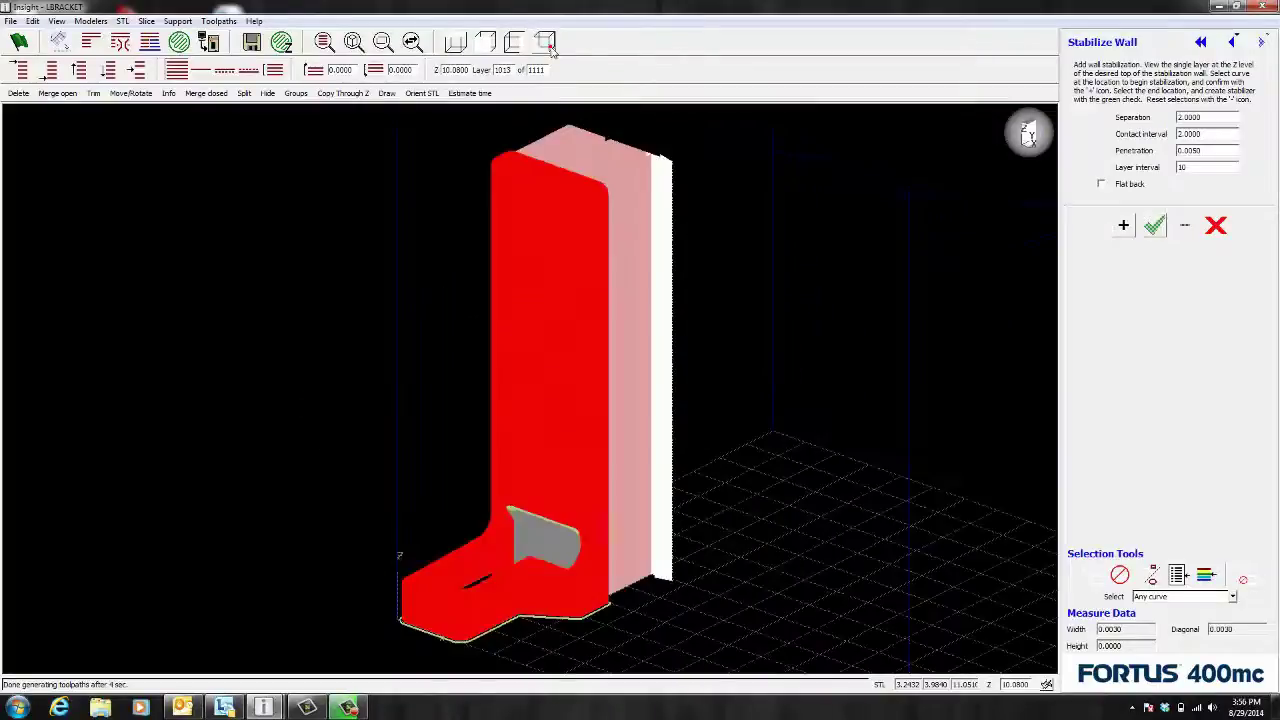
Generate toolpaths for the bracket and wall and show them shaded in front view.
left_click(179, 42)
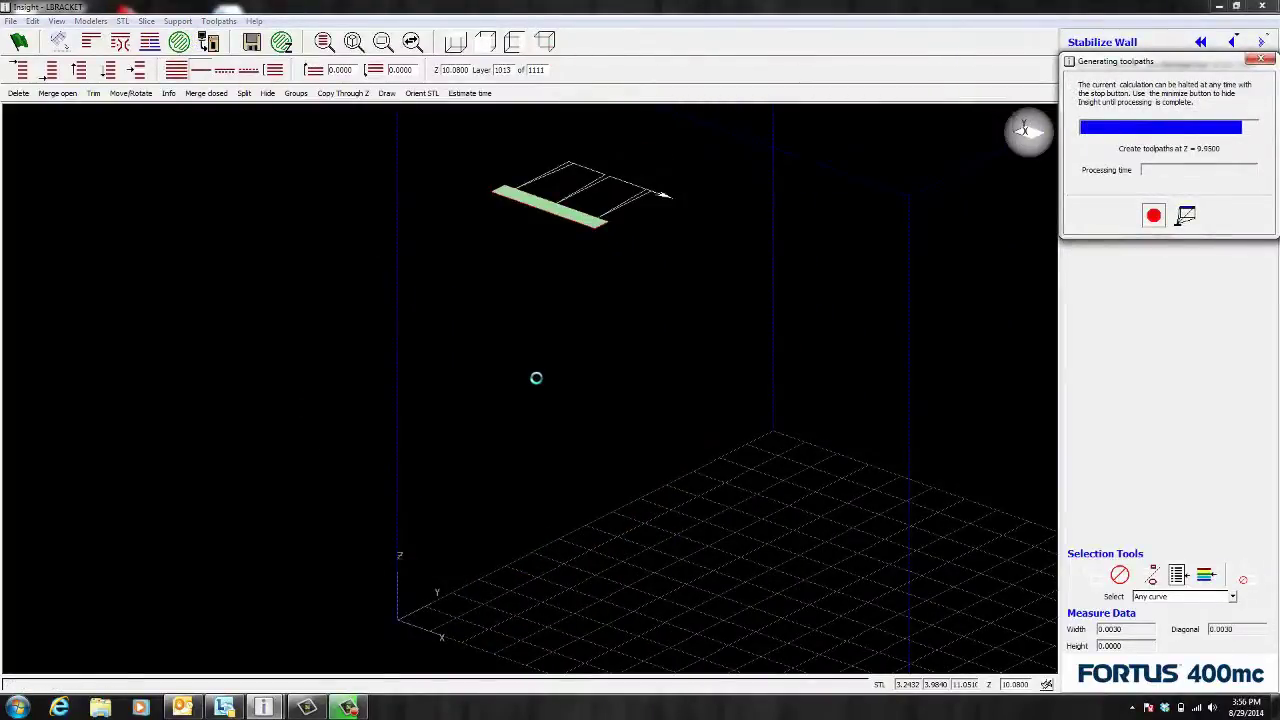
left_click(455, 42)
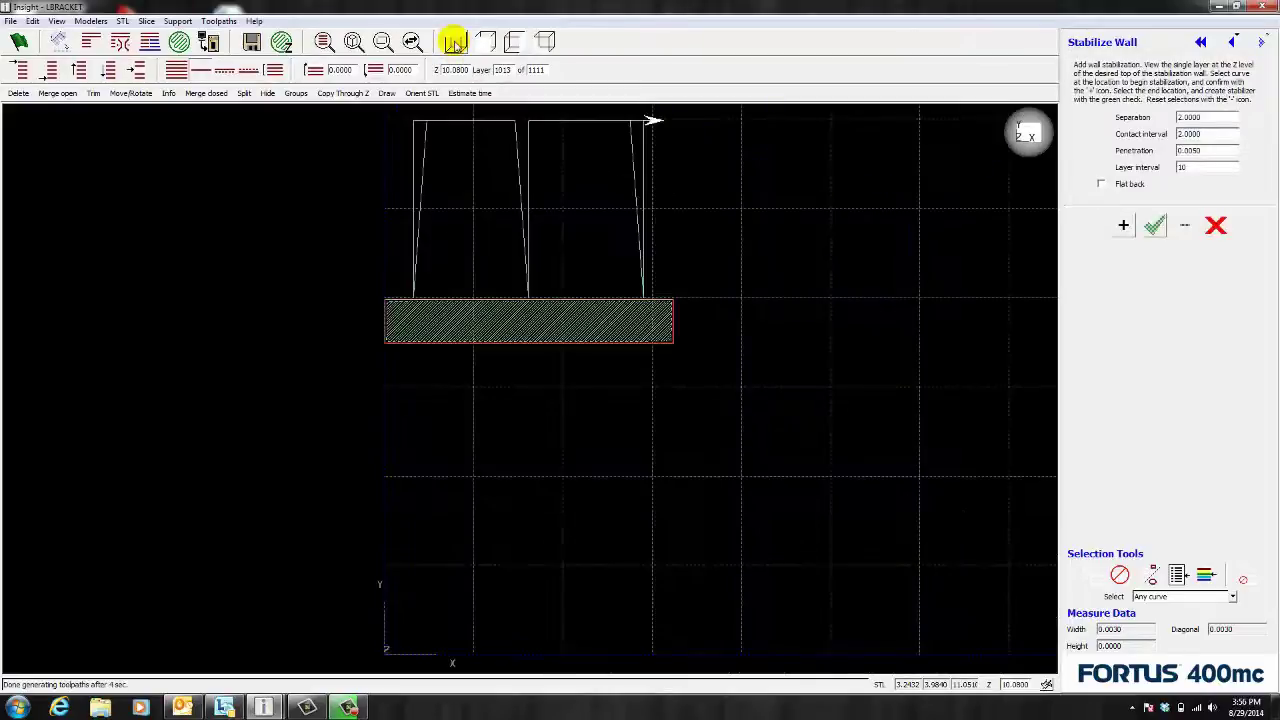
scroll(546, 463, "up", 3)
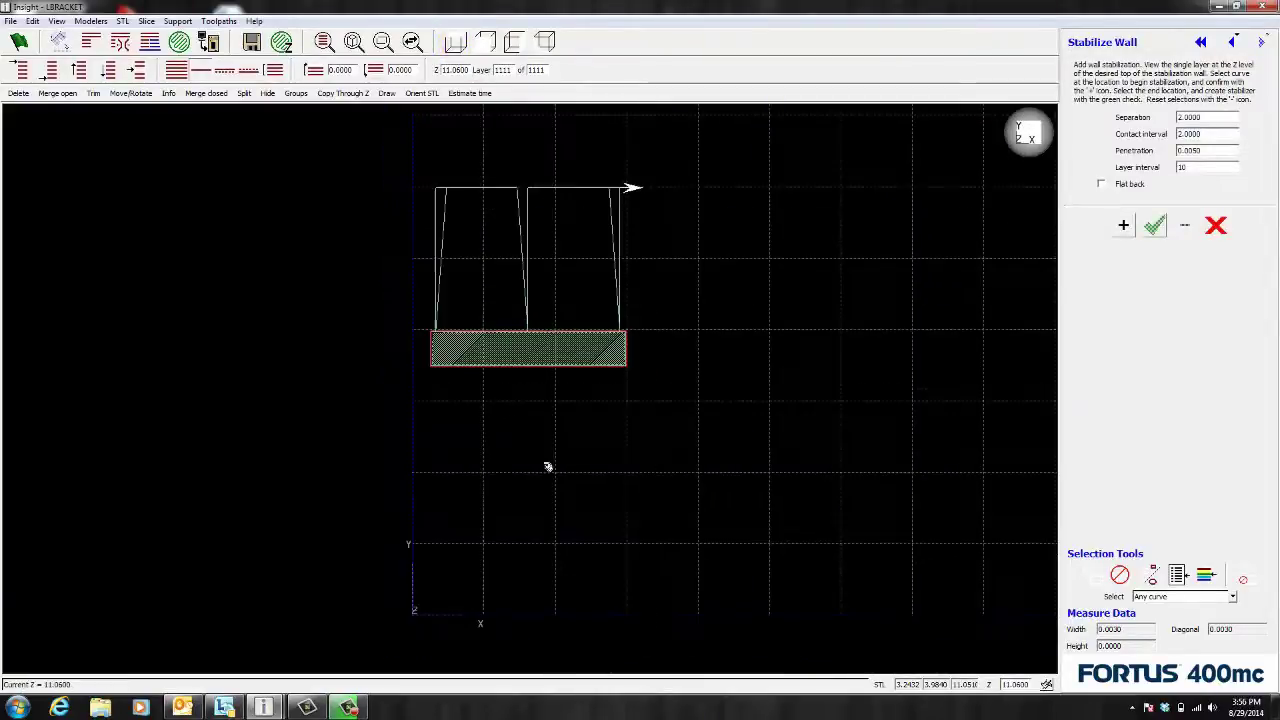
right_click(657, 329)
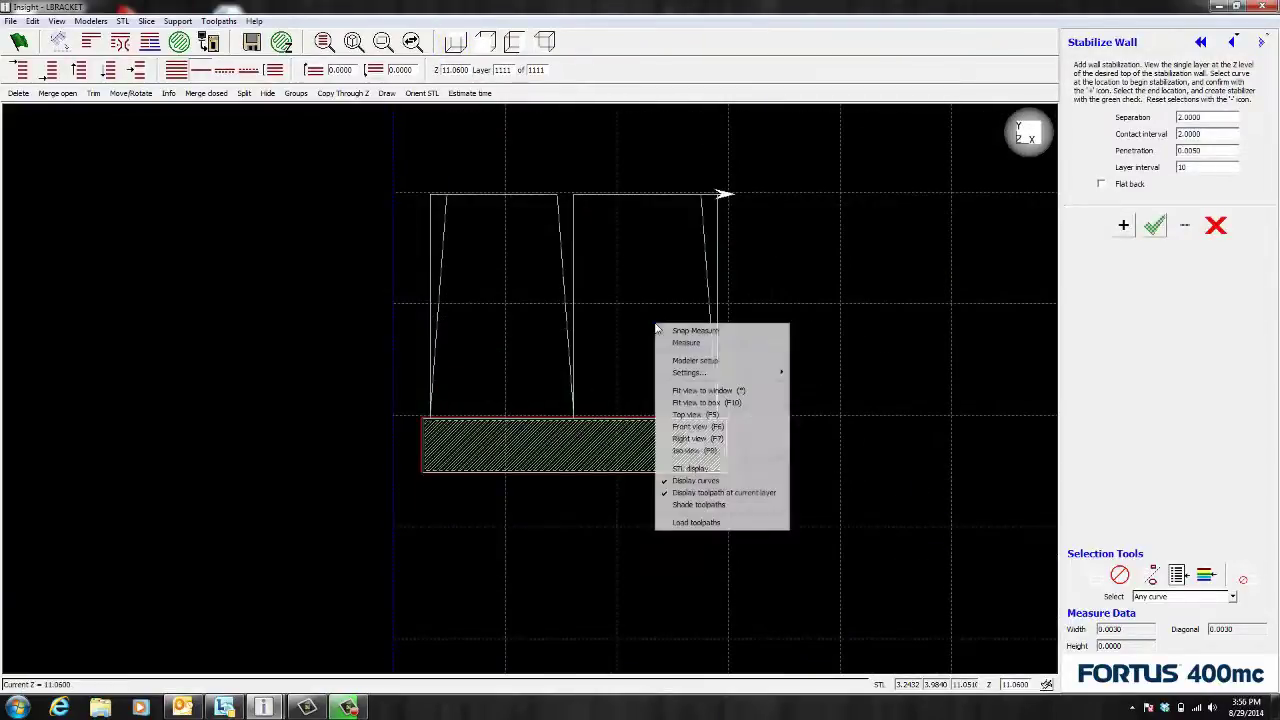
left_click(706, 505)
scroll(560, 230, "up", 1)
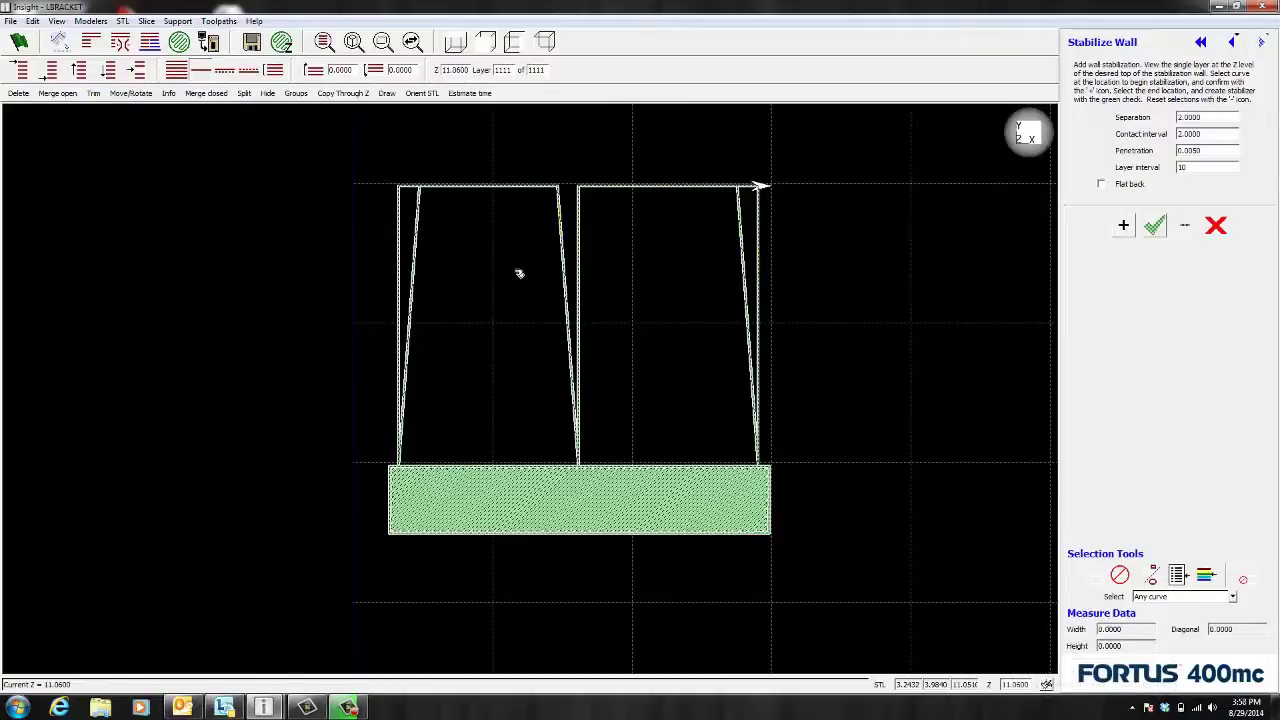
Step down through the layers to the wall base, then return to top layer 1111.
key("Down")
key("Down")
key("Down")
key("Down")
key("Down")
key("Down")
key("Down")
key("Down")
key("Down")
key("Down")
key("Down")
key("Down")
key("Down")
key("Down")
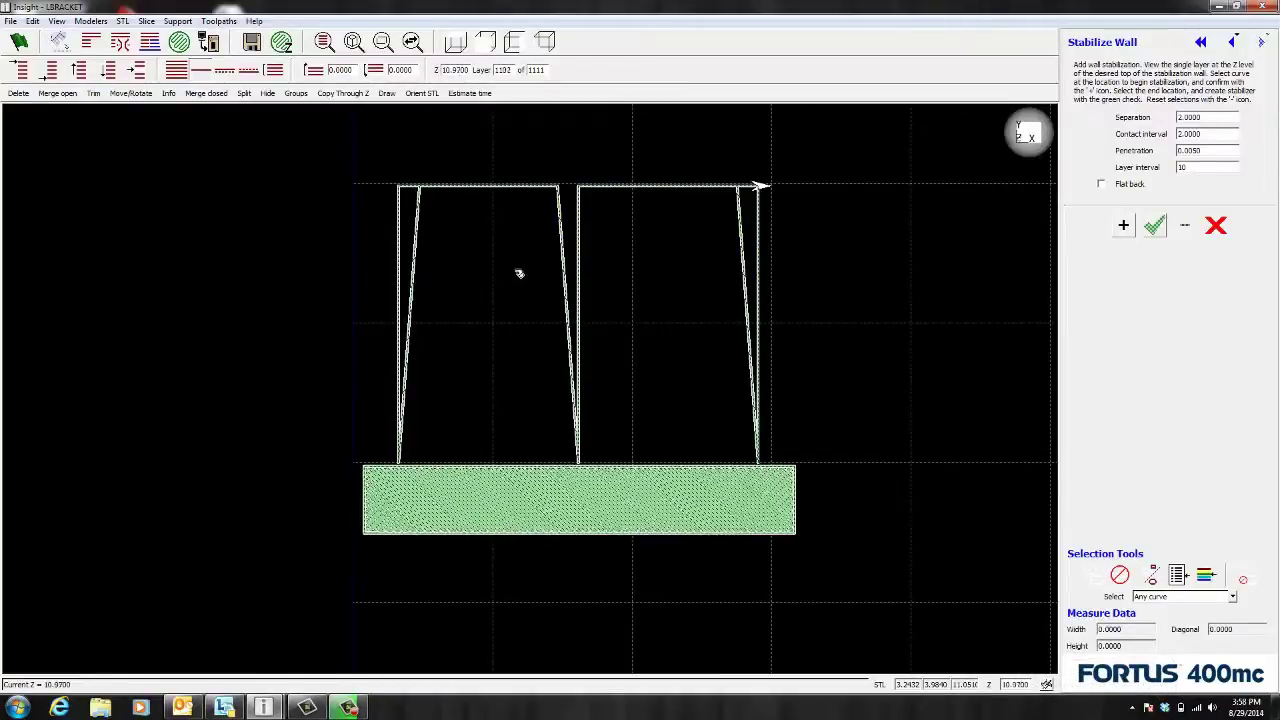
key("Down")
key("Down")
key("Down")
key("Down")
key("Down")
key("Down")
key("Down")
key("Down")
key("Down")
key("Down")
key("Down")
key("Down")
key("Down")
key("Down")
key("Down")
key("Down")
key("Down")
key("Down")
key("Down")
key("Down")
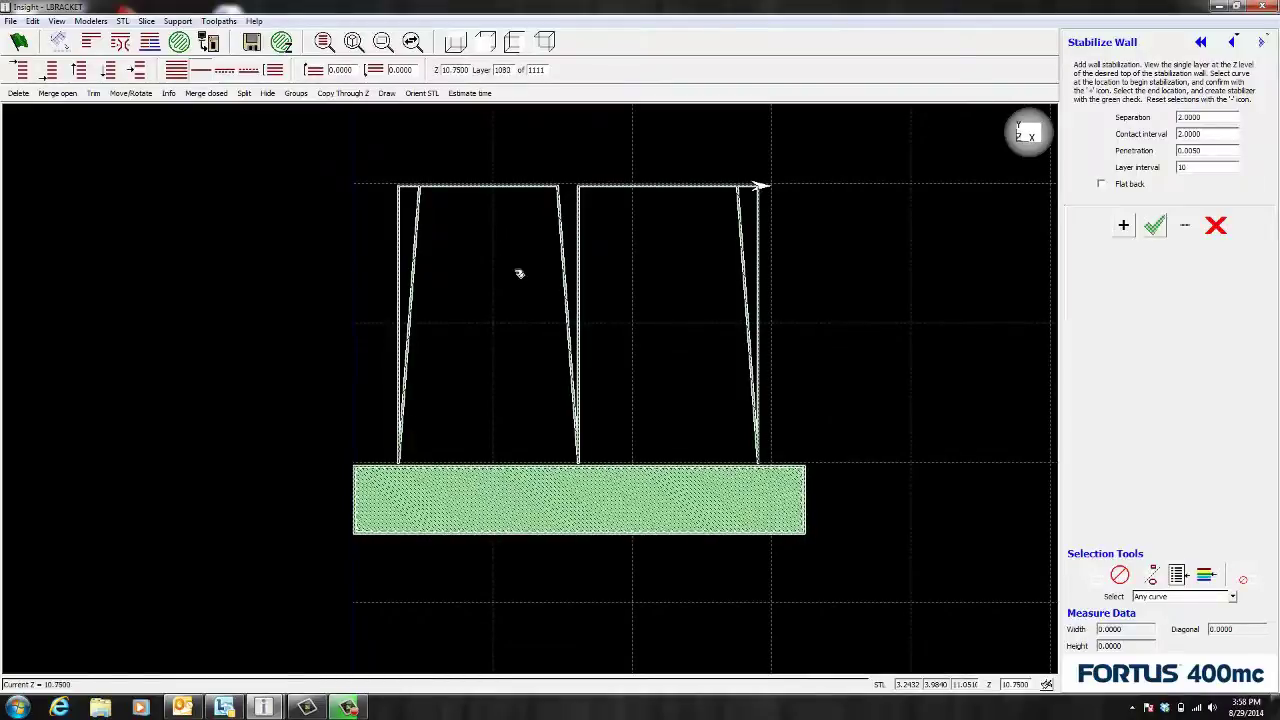
key("Down")
key("Down")
key("Down")
key("Down")
key("Down")
key("Down")
key("Down")
key("Down")
key("Down")
key("Down")
key("Down")
key("Down")
key("Down")
key("Down")
key("Down")
key("Up")
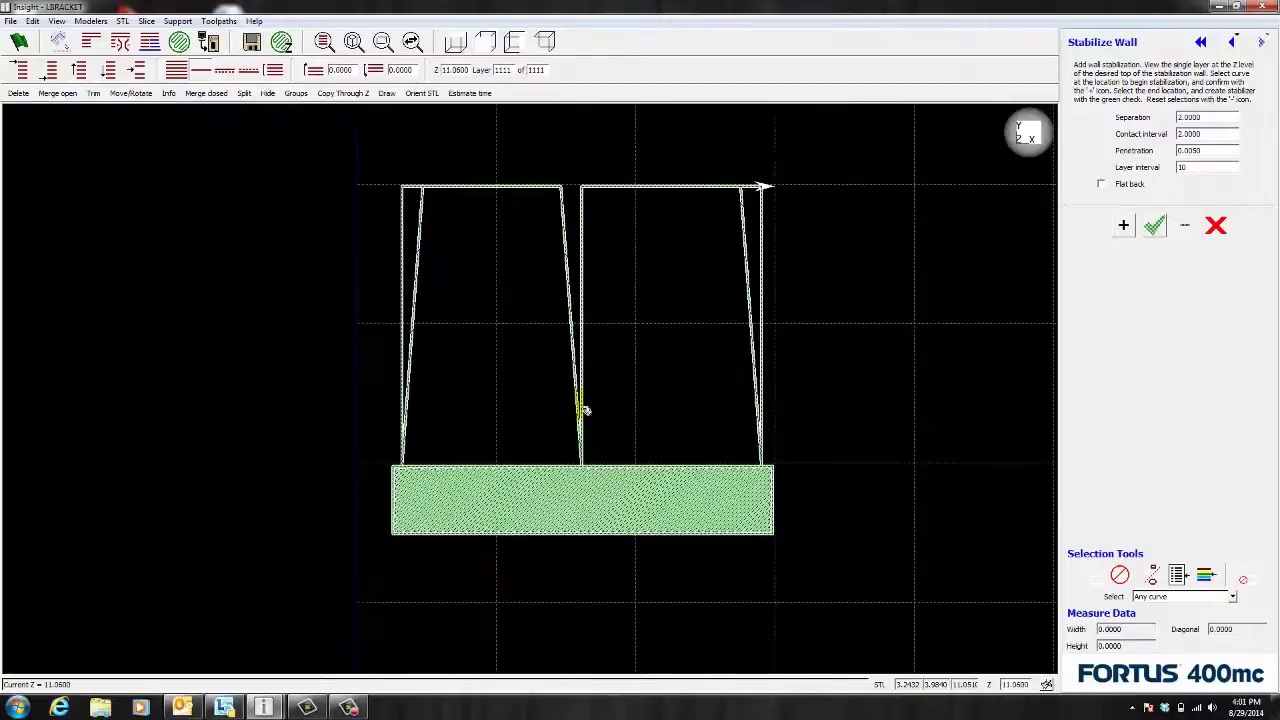
scroll(600, 352, "up", 1)
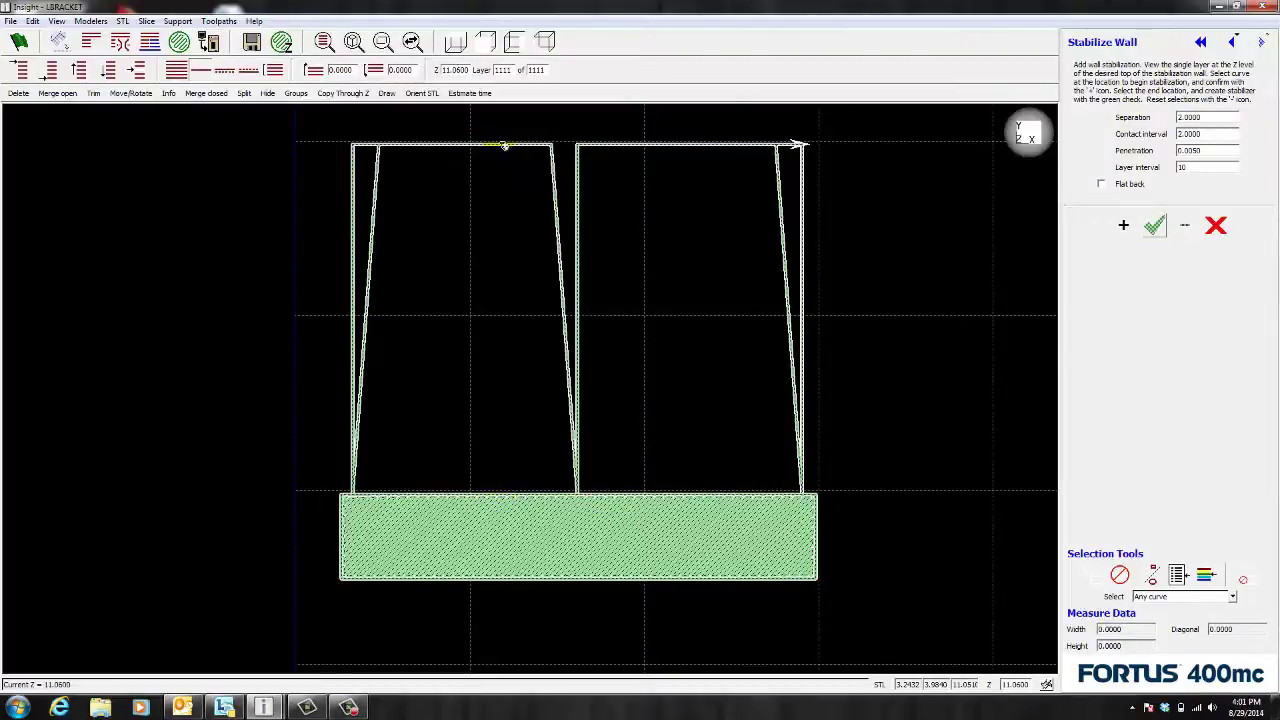
Clear the generated toolpaths and reopen the stabilize wall settings.
left_click(218, 21)
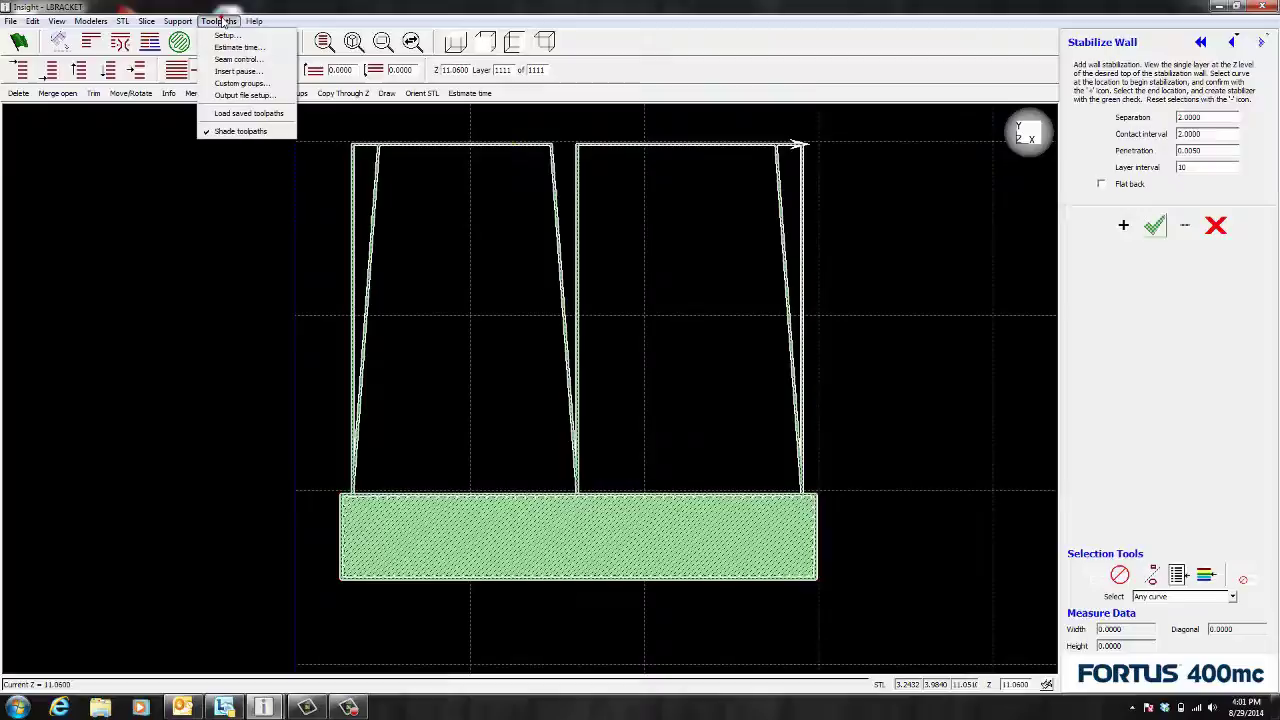
left_click(228, 36)
left_click(1185, 288)
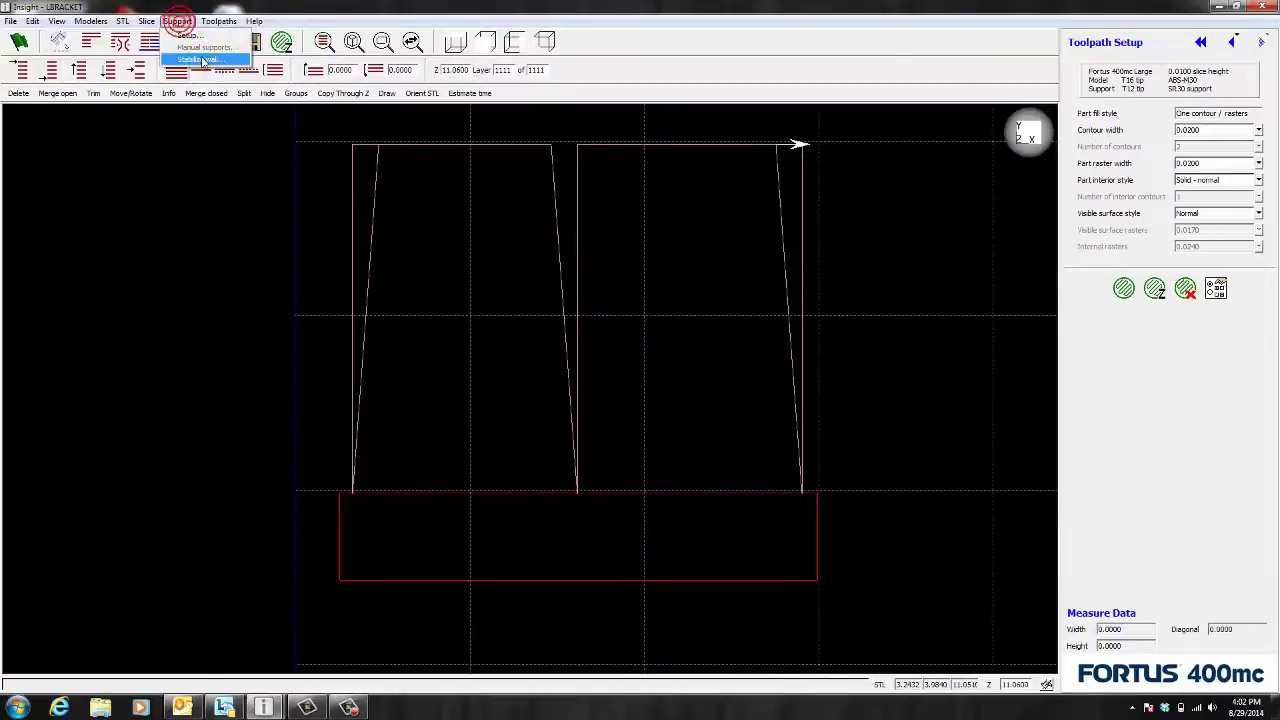
left_click(207, 44)
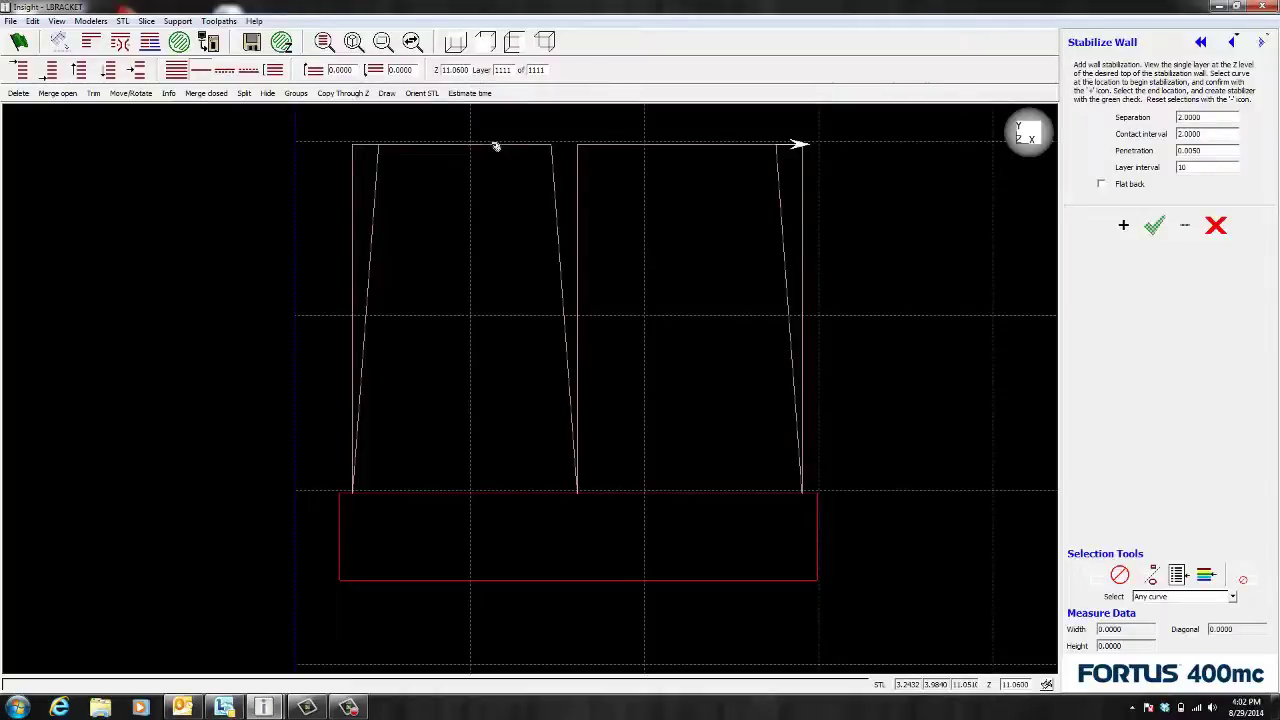
Set Separation to 1.0000 and build a wall along the red rectangle to its right end.
left_click(1206, 117)
double_click(1206, 117)
key("BackSpace")
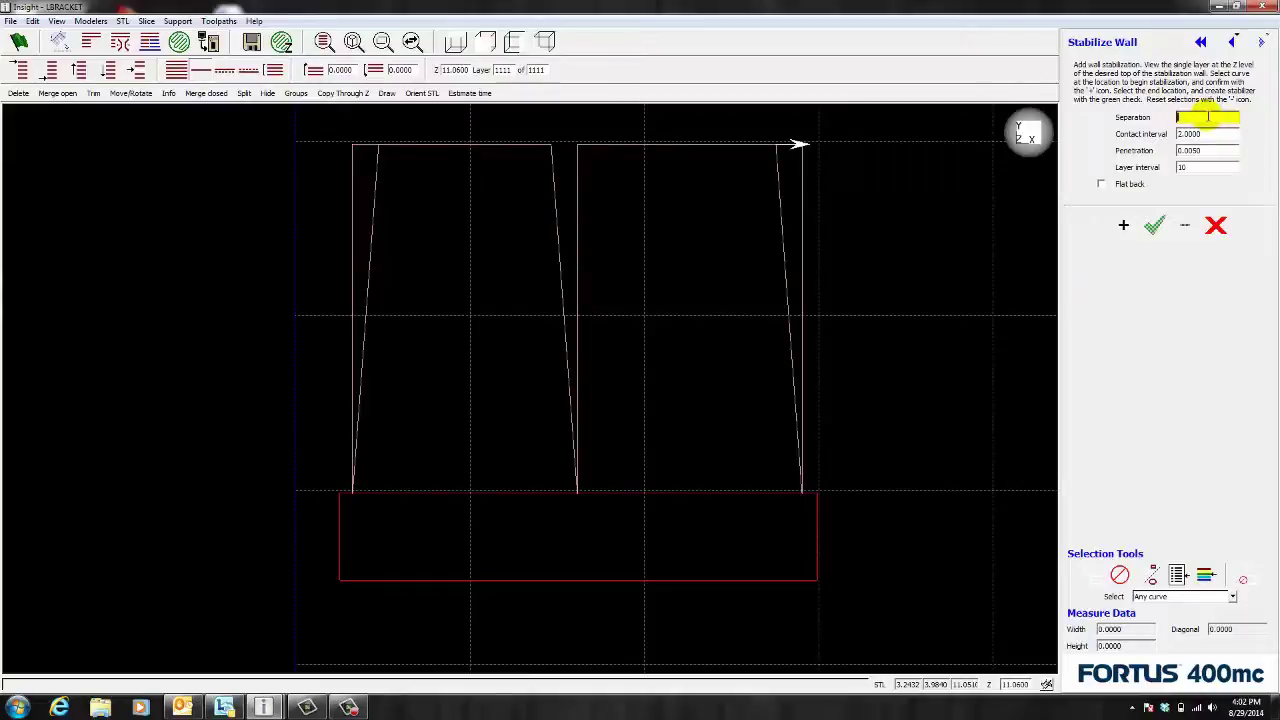
type("1.0000")
key("Return")
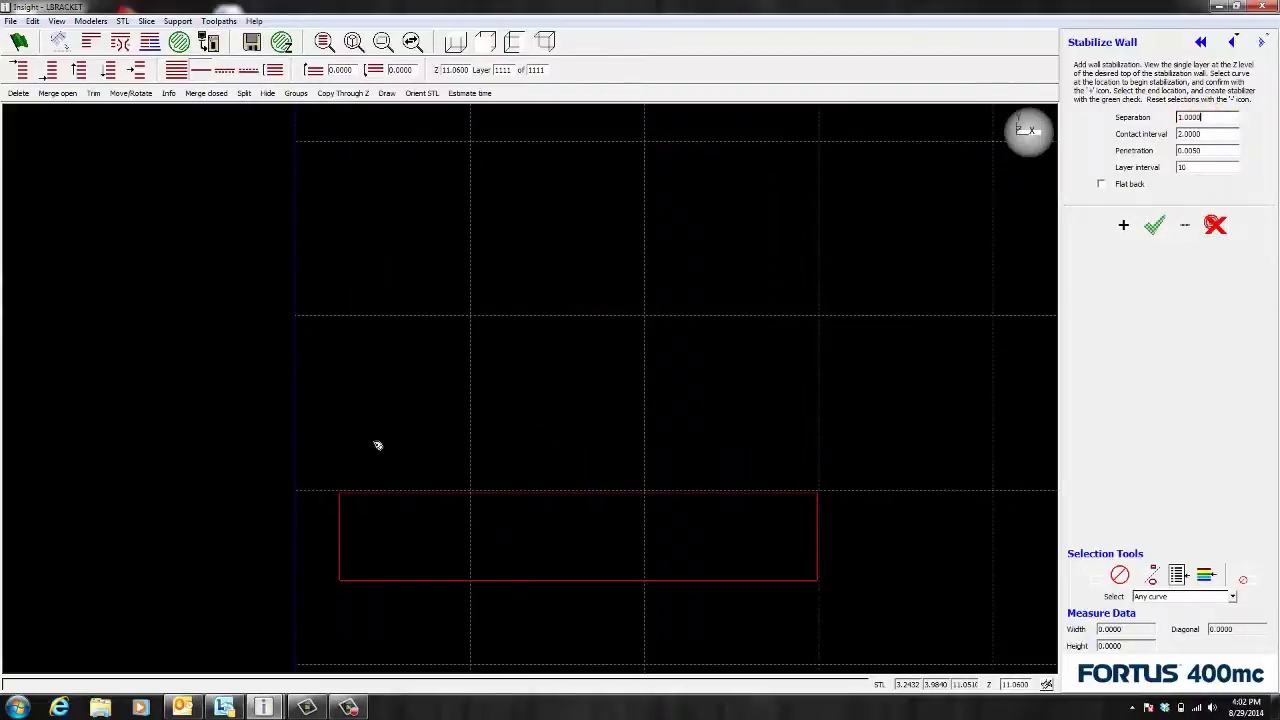
left_click(354, 496)
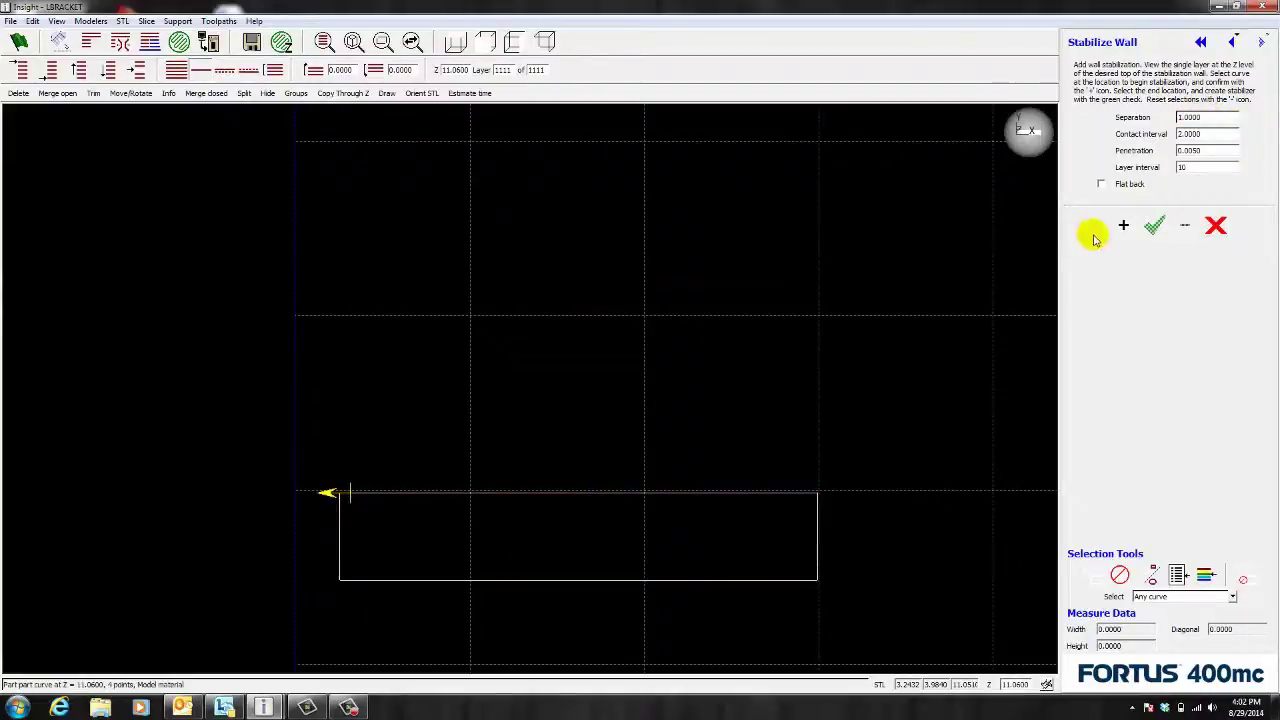
left_click(1123, 225)
left_click(808, 493)
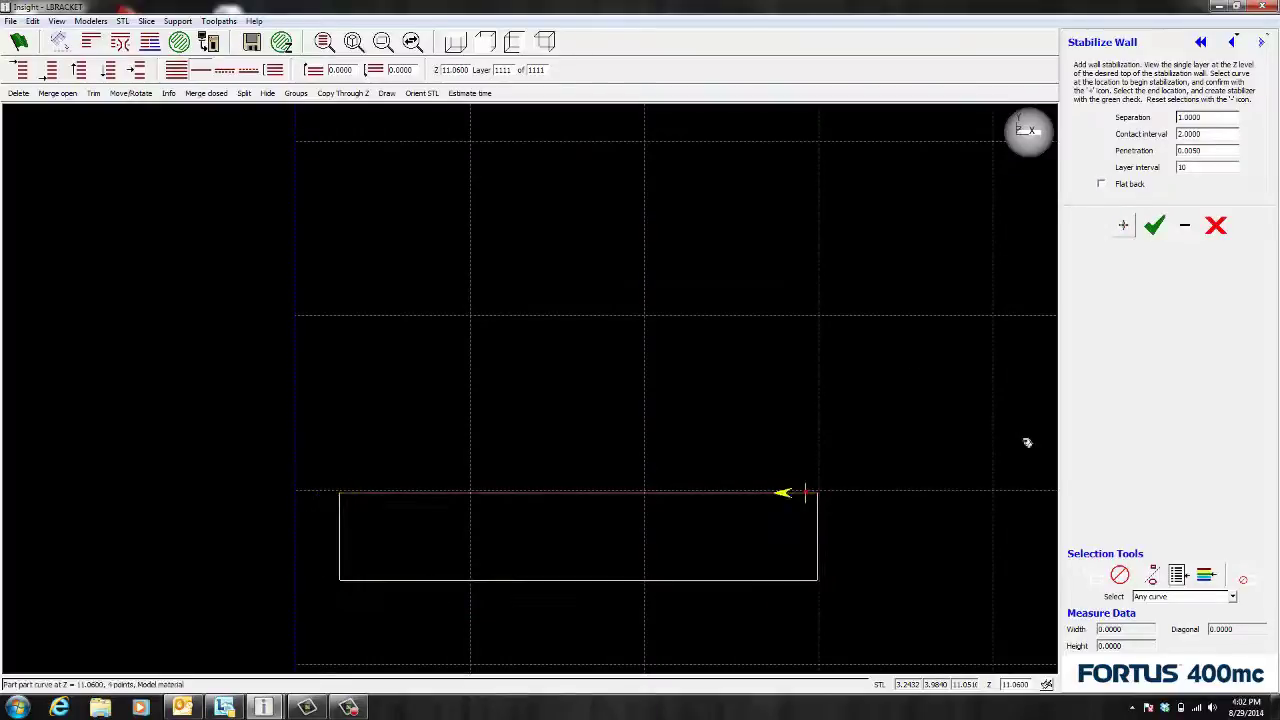
left_click(1154, 226)
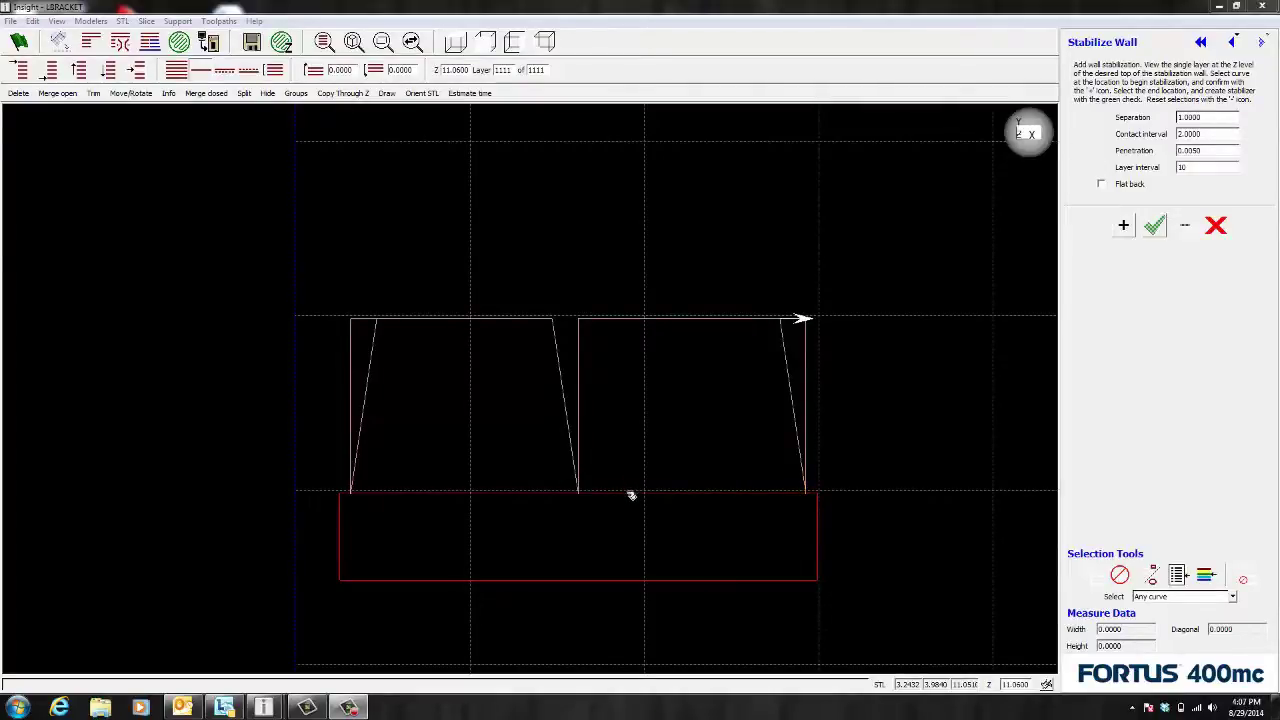
Reset the wall, set Contact interval to 0.5, and rebuild it along the rectangle.
left_click(1216, 225)
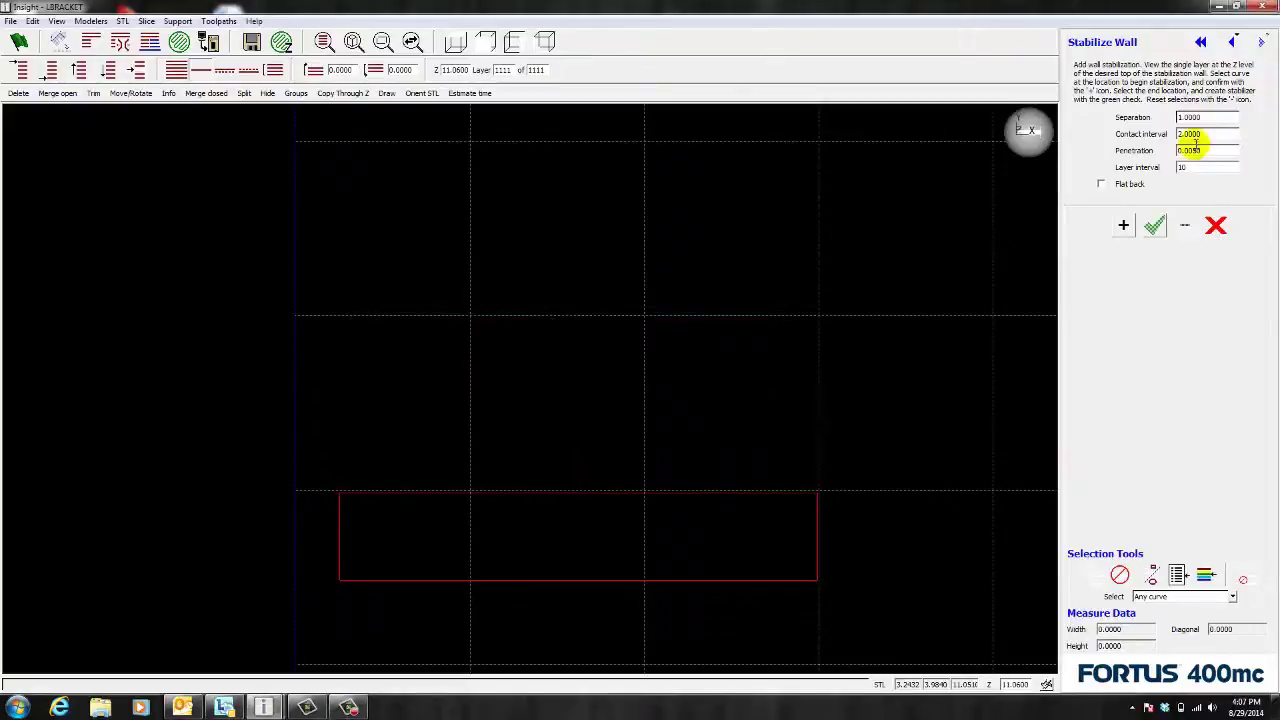
left_click(1206, 133)
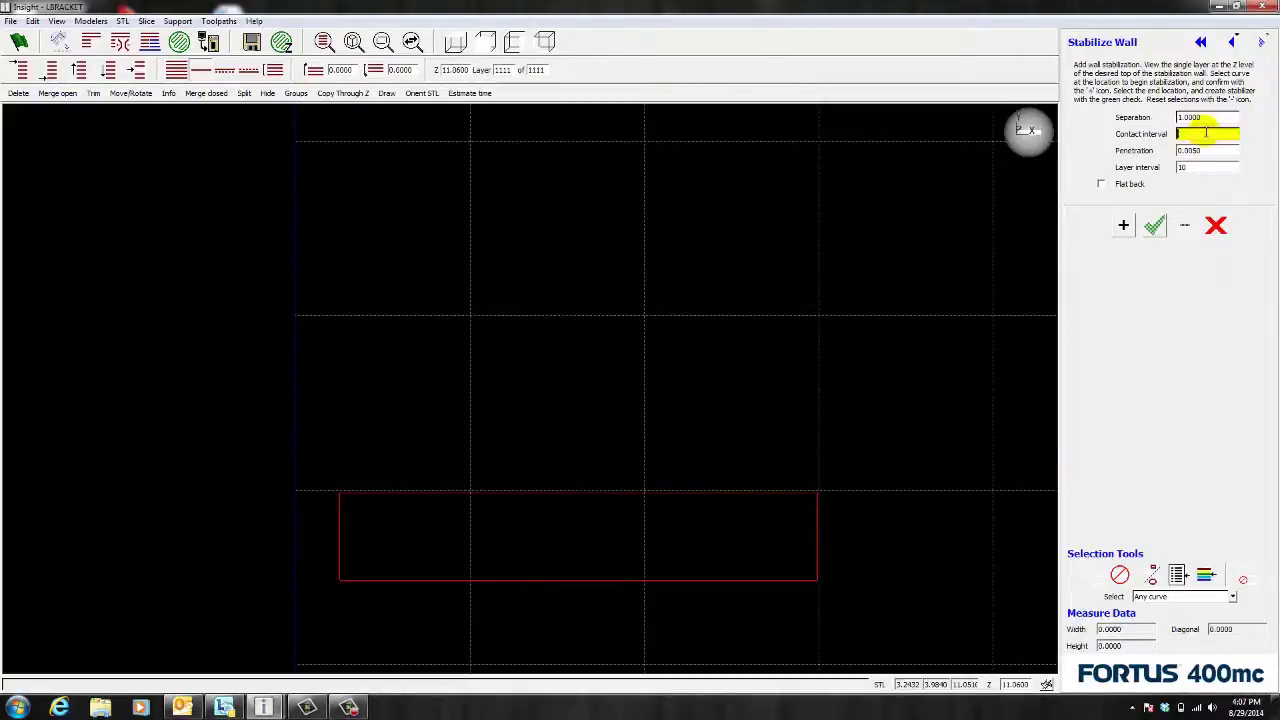
type("5")
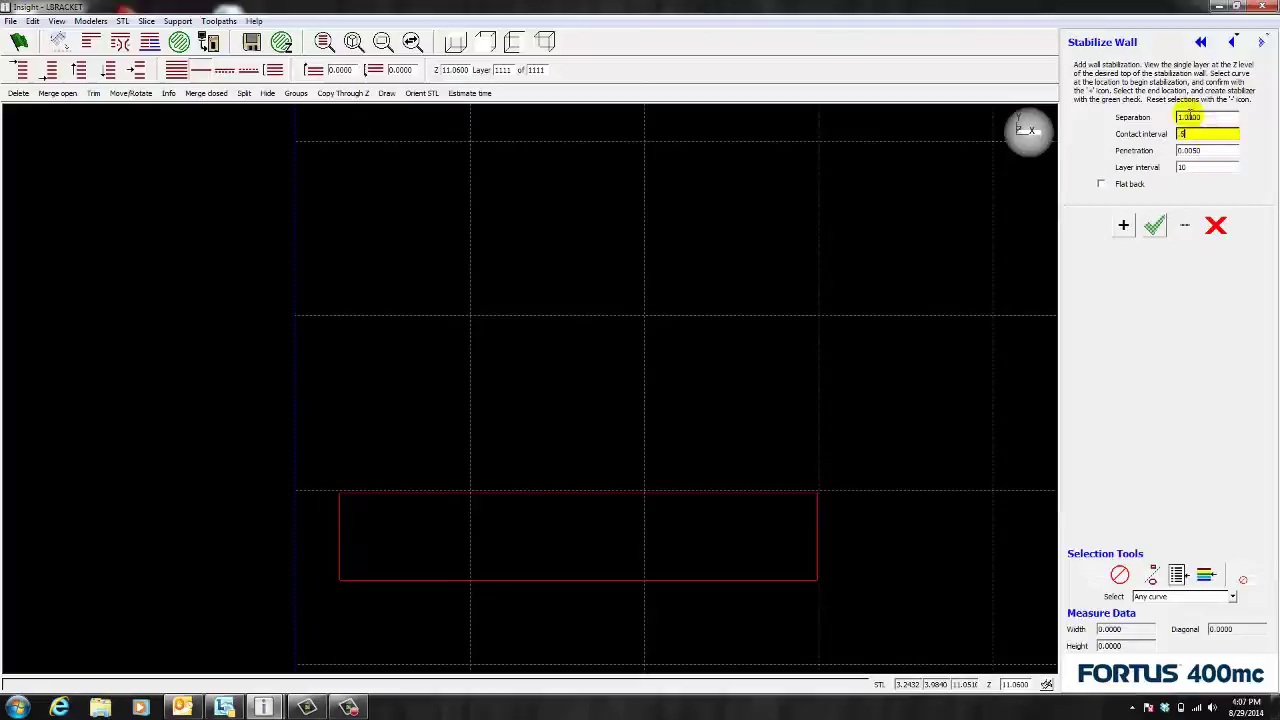
left_click(361, 497)
left_click(1123, 225)
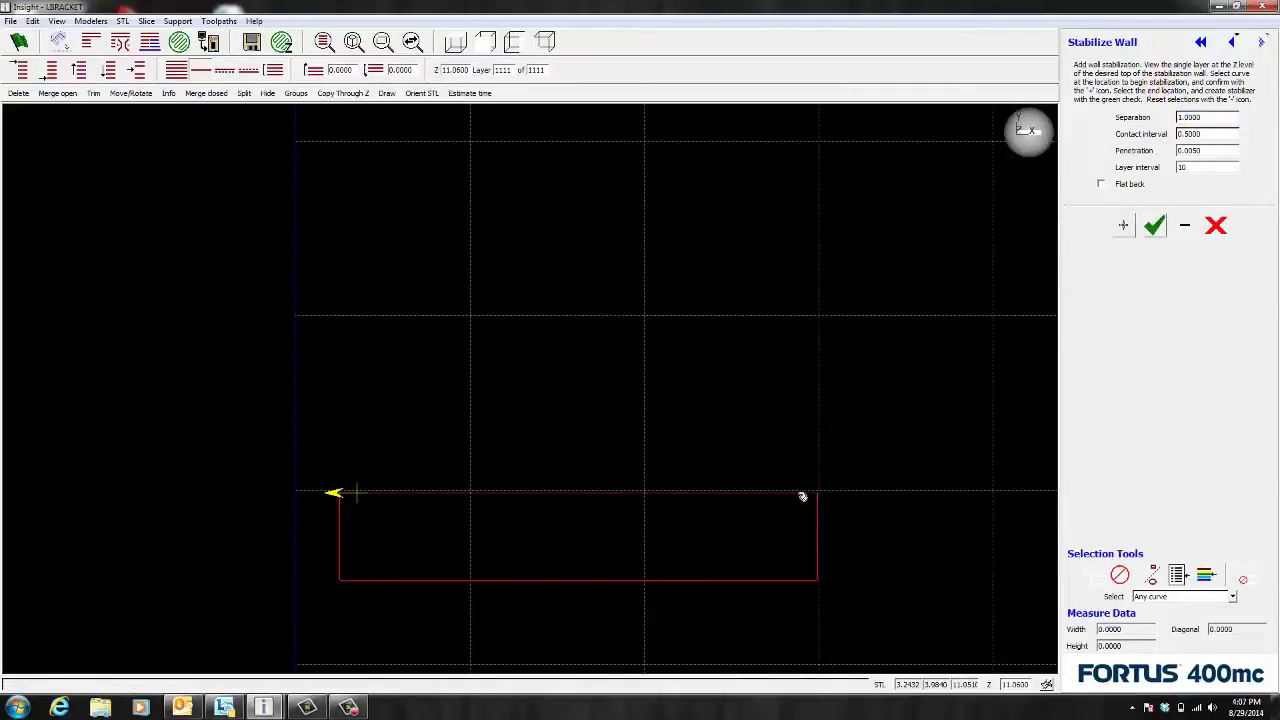
left_click(802, 495)
left_click(1154, 225)
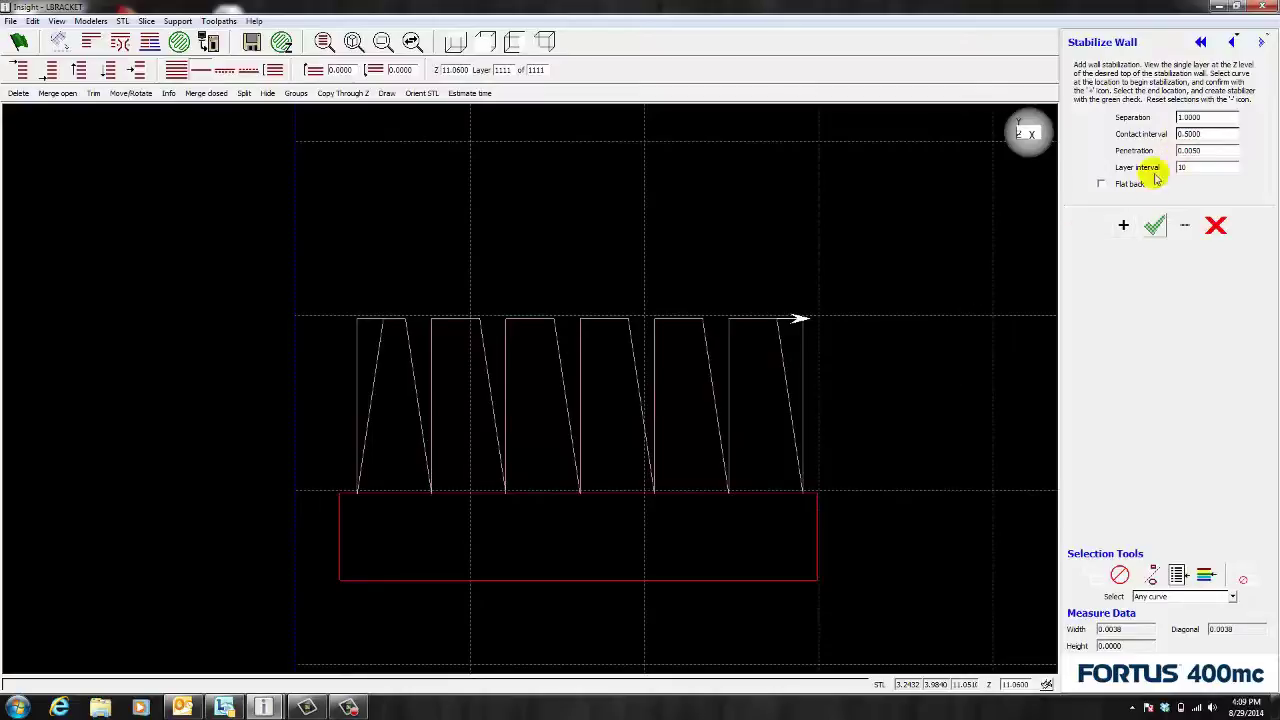
scroll(823, 505, "up", 5)
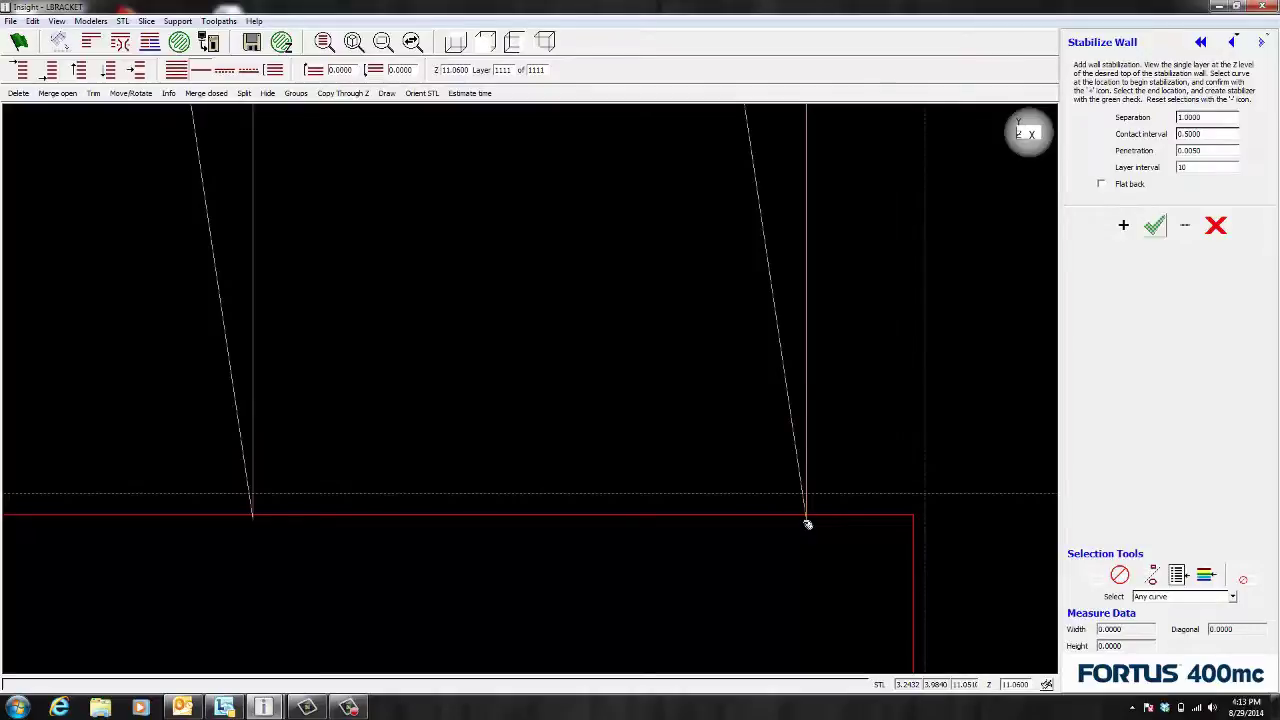
Reset and rebuild the wall to the rectangle's top-right corner with a 20-layer interval.
left_click(513, 41)
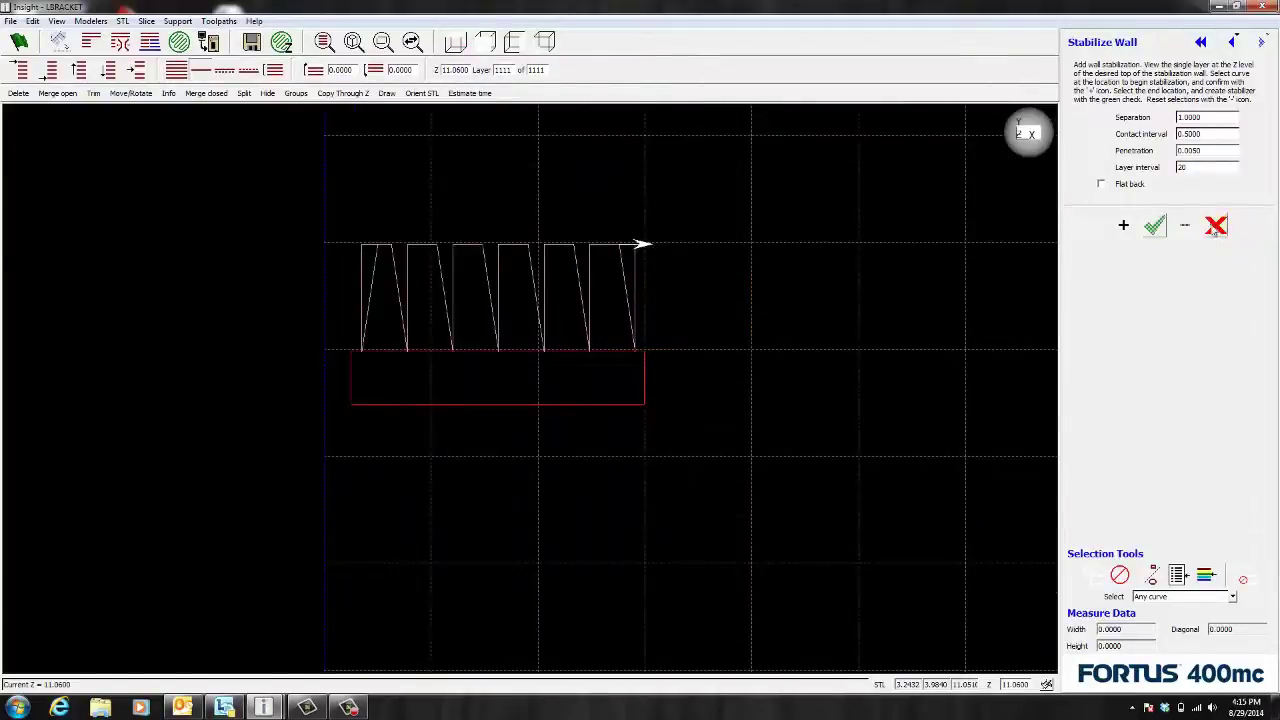
left_click(1215, 228)
scroll(423, 337, "up", 4)
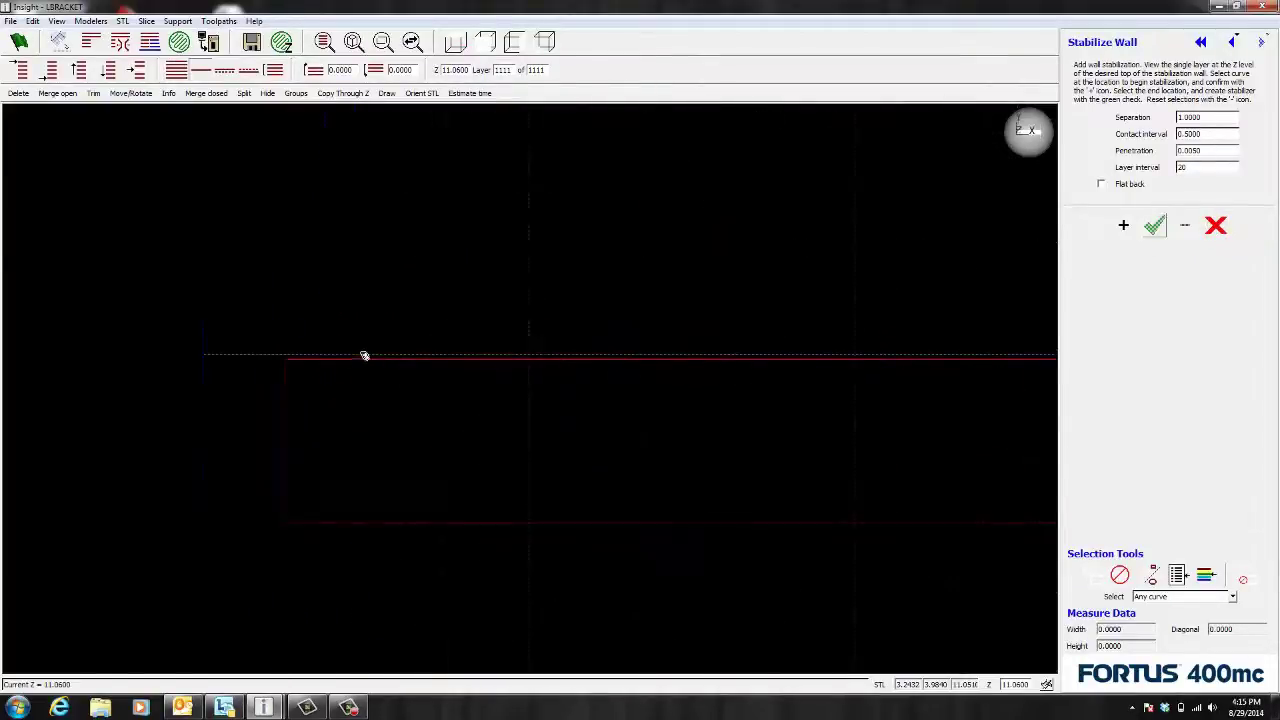
left_click(300, 361)
left_click(1123, 226)
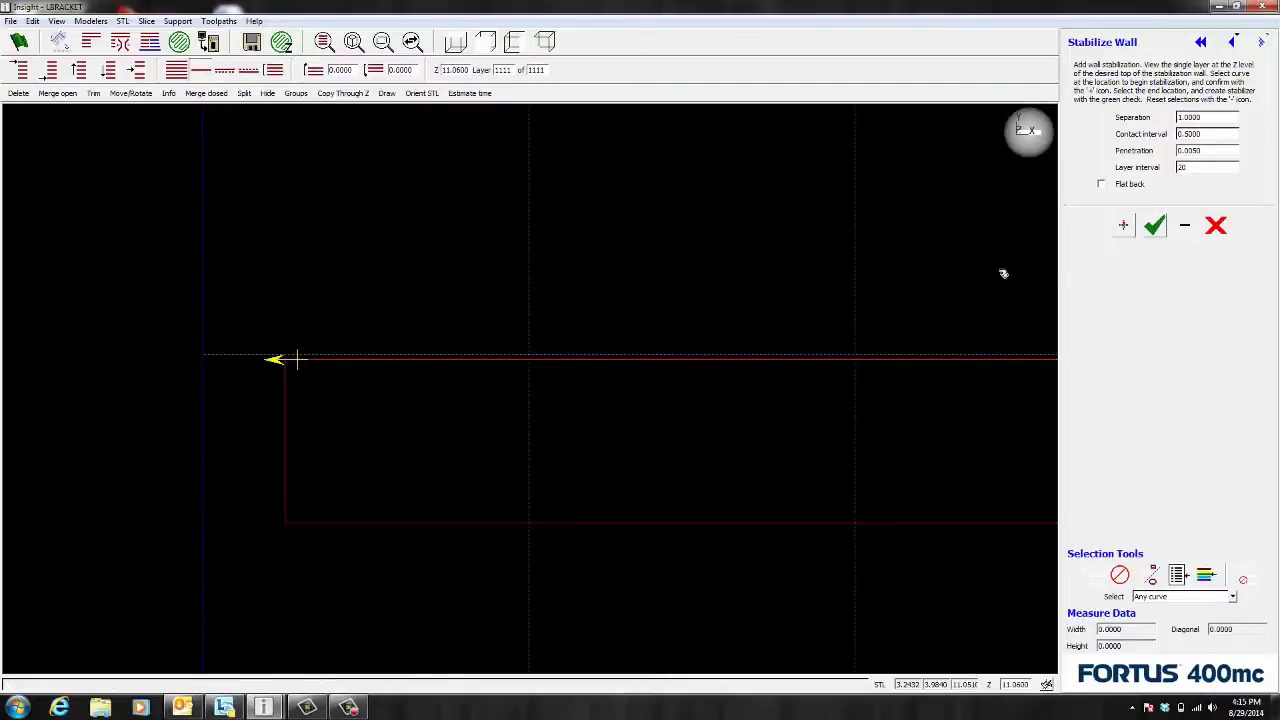
scroll(360, 351, "down", 2)
scroll(709, 351, "up", 3)
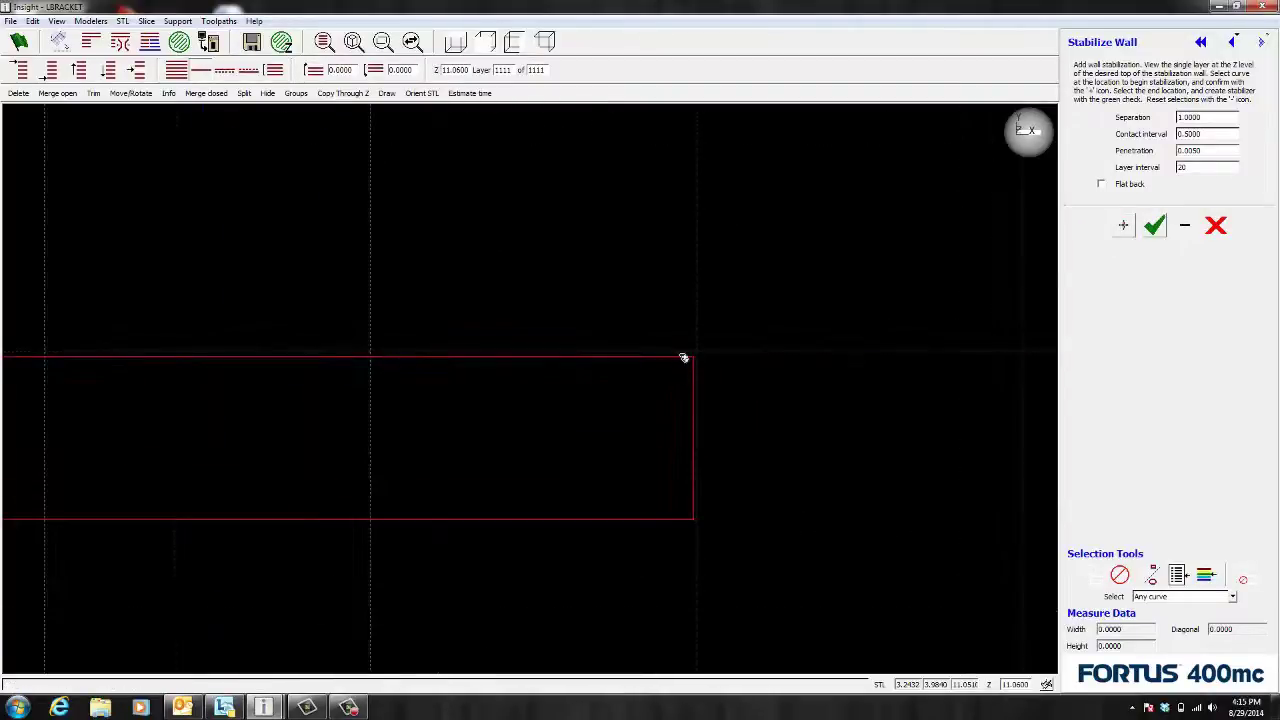
left_click(681, 357)
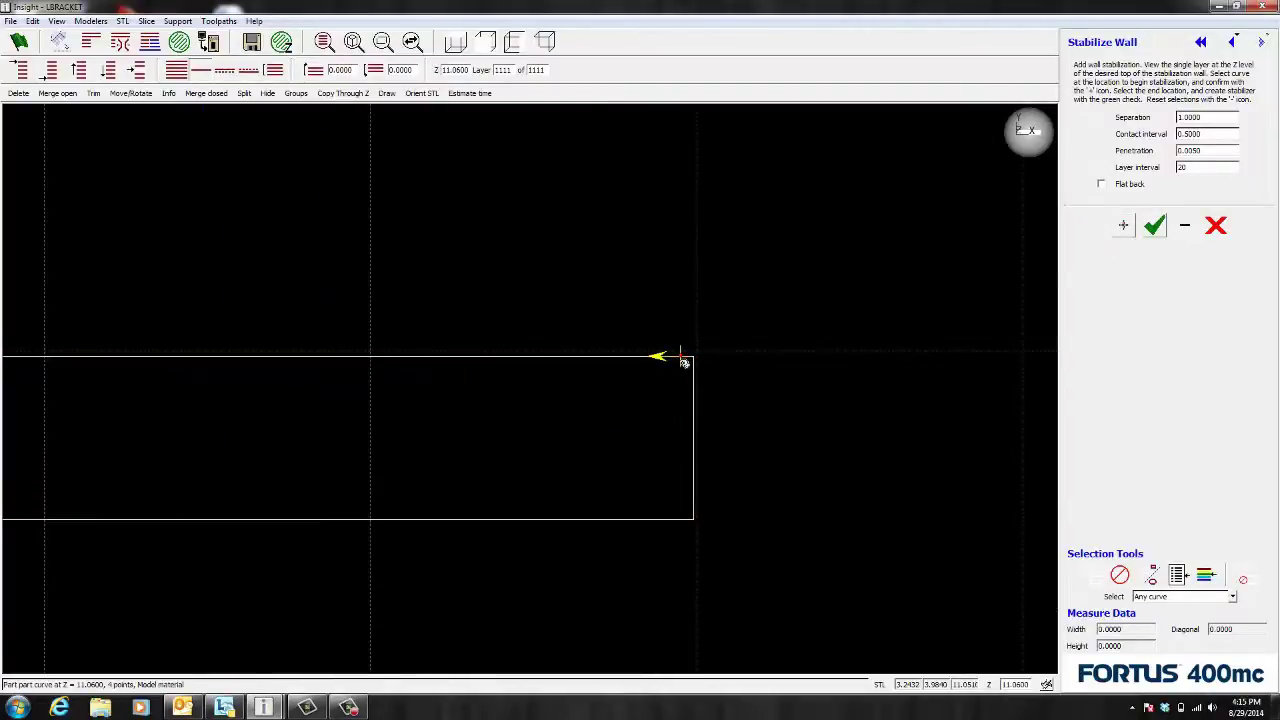
left_click(1154, 226)
left_click(512, 42)
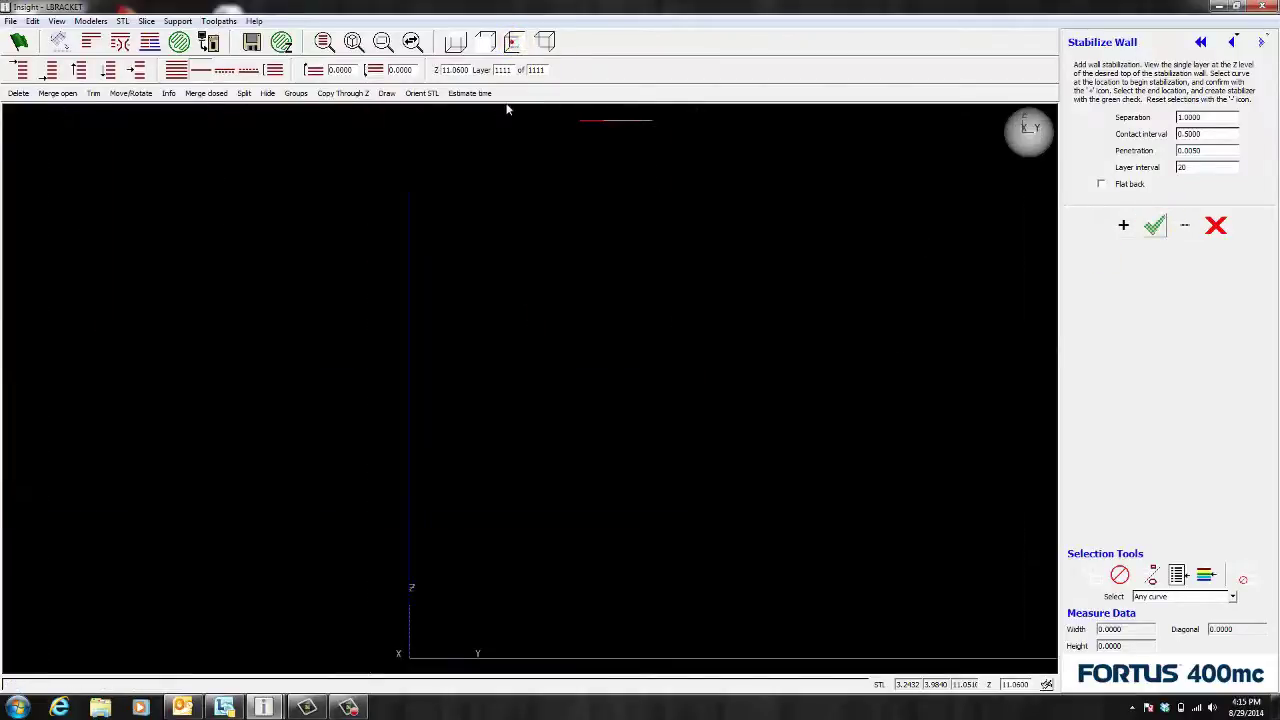
Show the shaded bracket and view it in isometric 3D with the wall beside the upright.
left_click(176, 70)
scroll(682, 197, "up", 5)
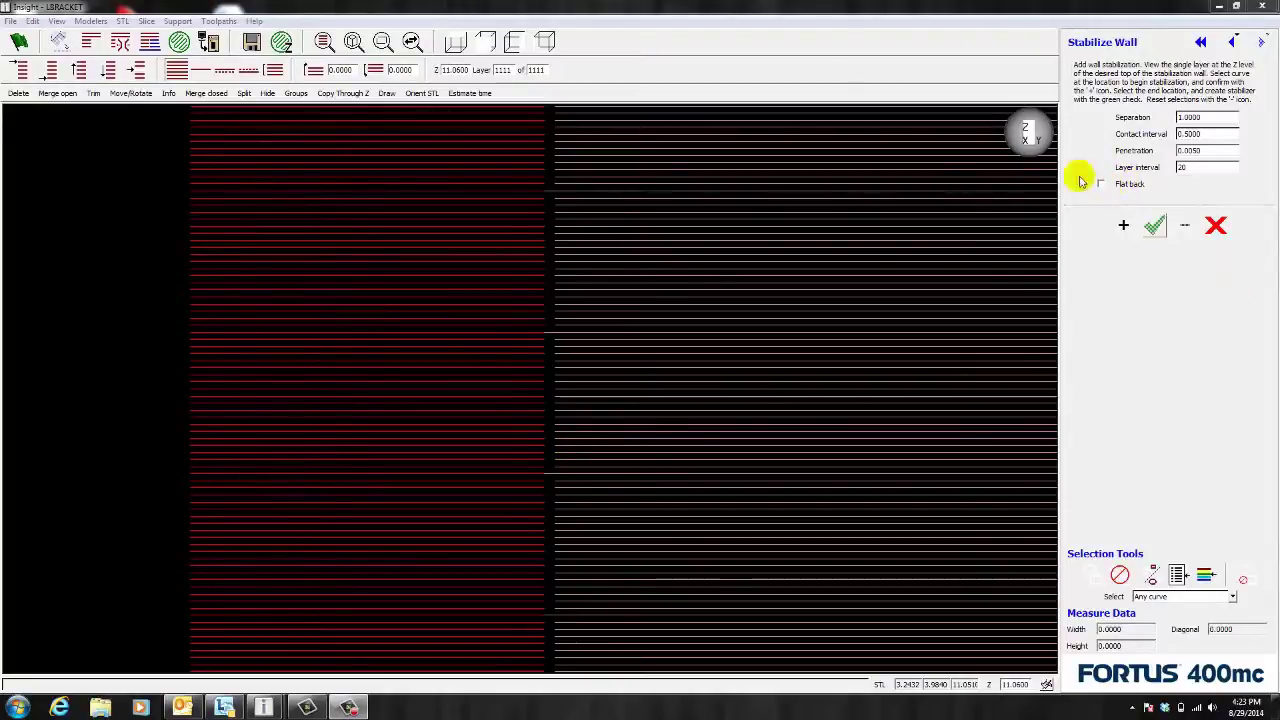
left_click(545, 41)
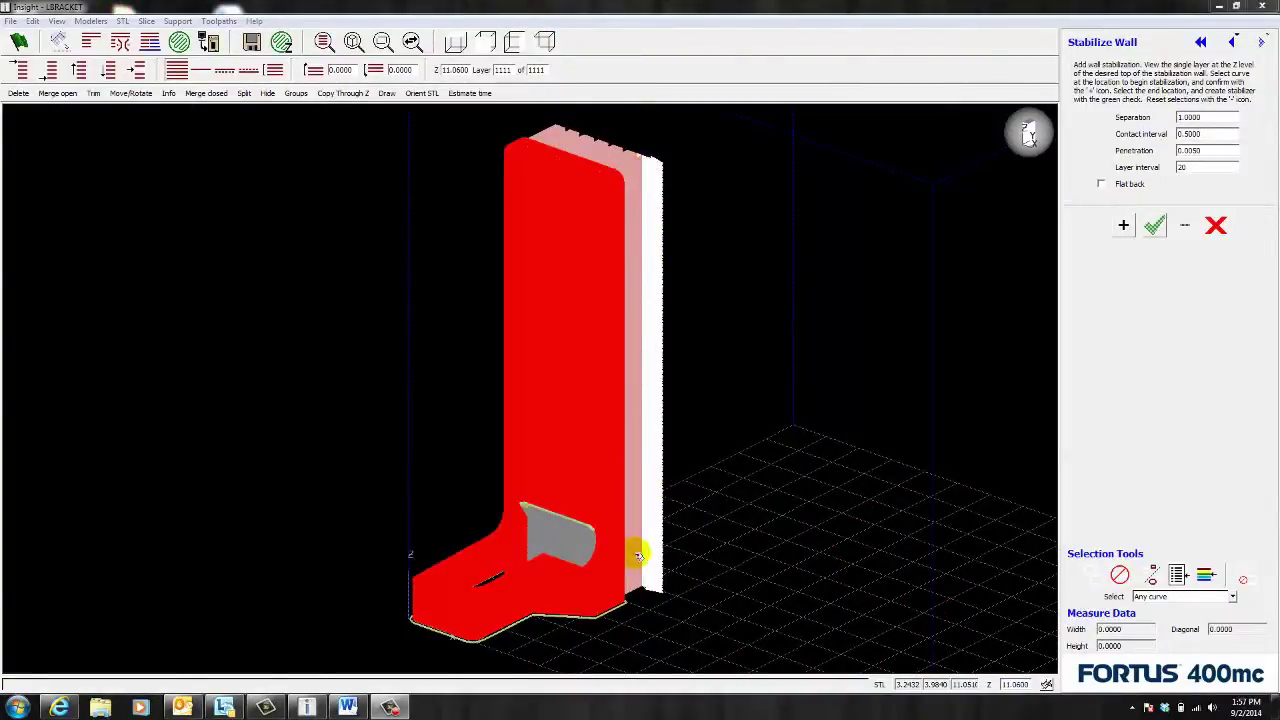
Return to the flat top-layer view and zoom in on the stabilization wall.
left_click(455, 41)
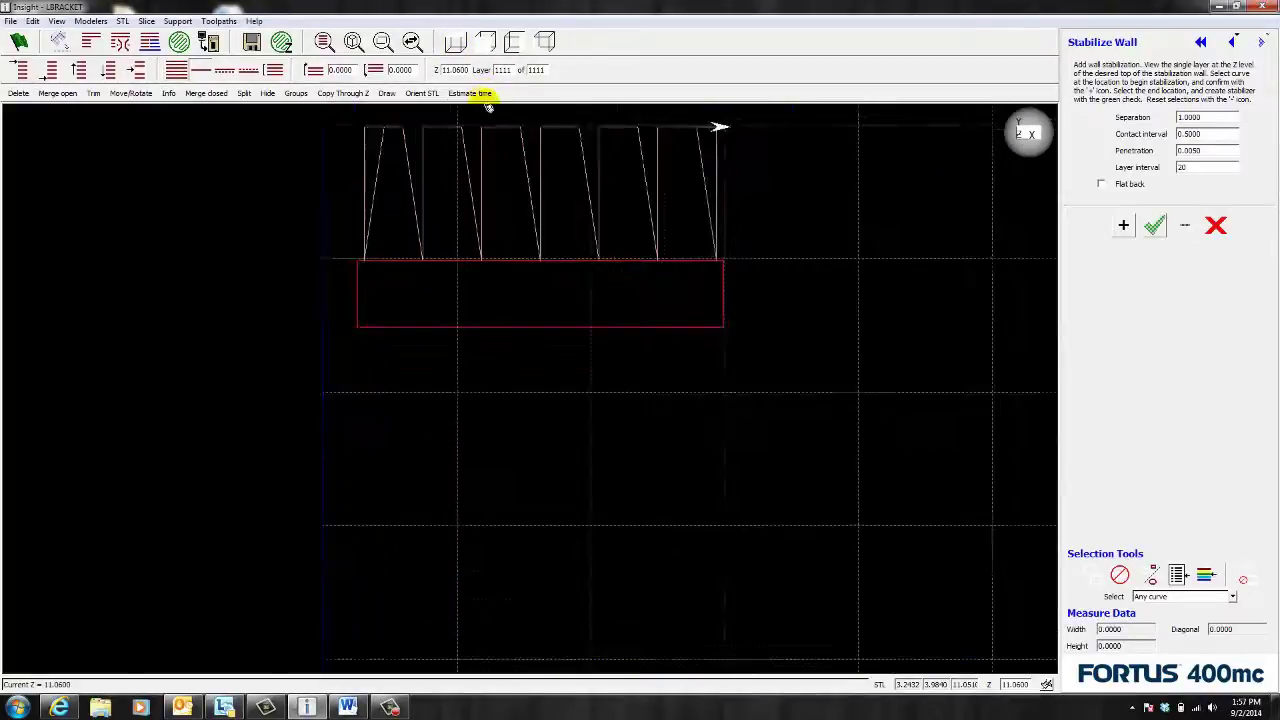
scroll(488, 107, "up", 2)
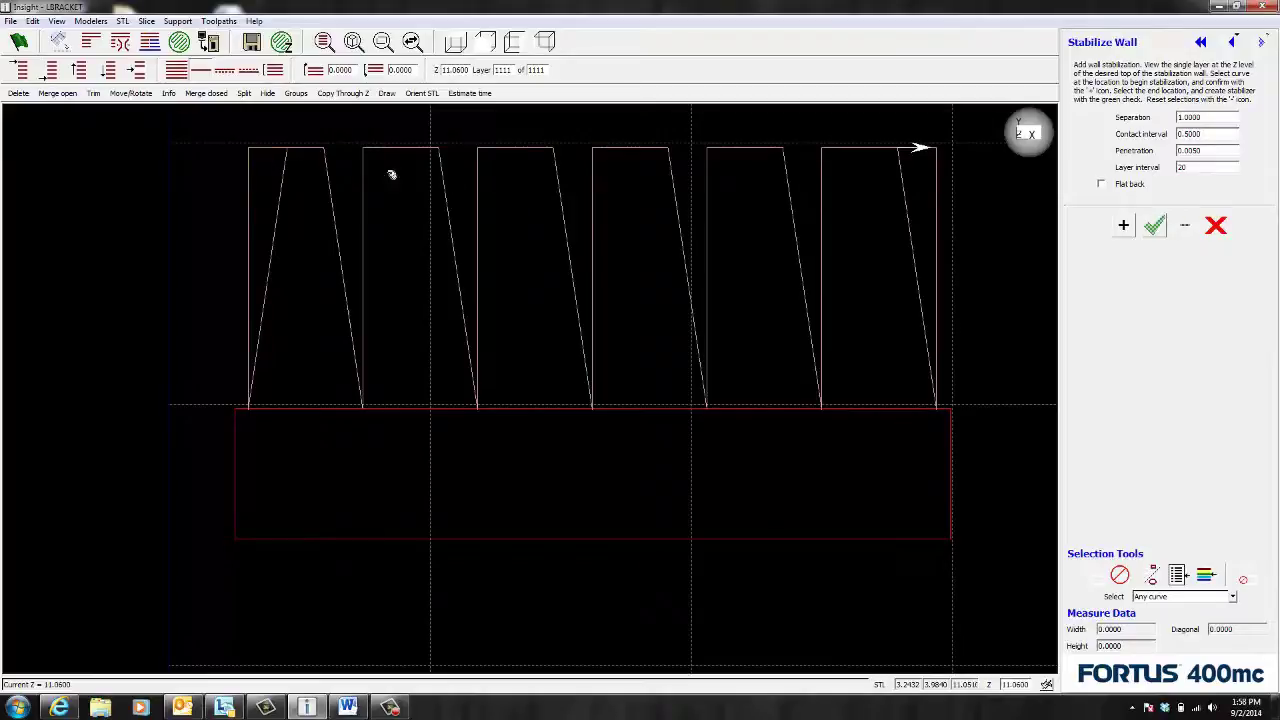
Reset the wall, enable Flat back, rebuild it along the rectangle, and generate toolpaths.
left_click(1216, 225)
left_click(1101, 185)
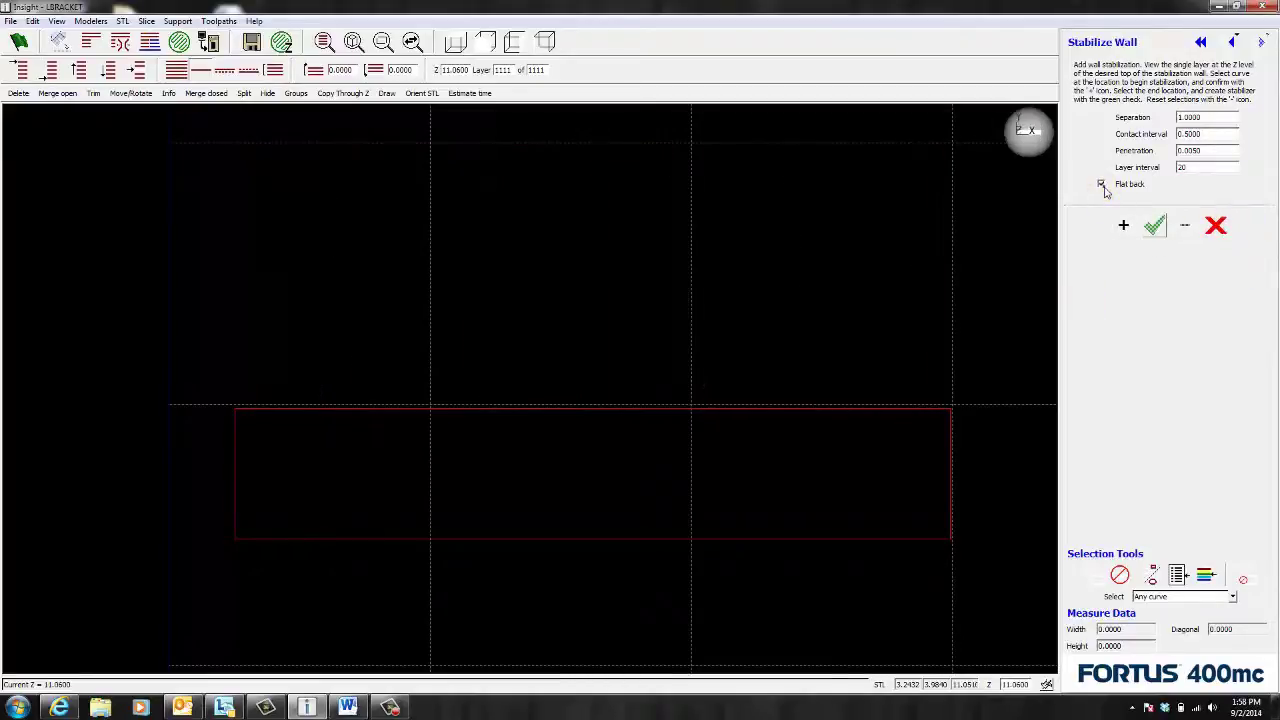
left_click(256, 412)
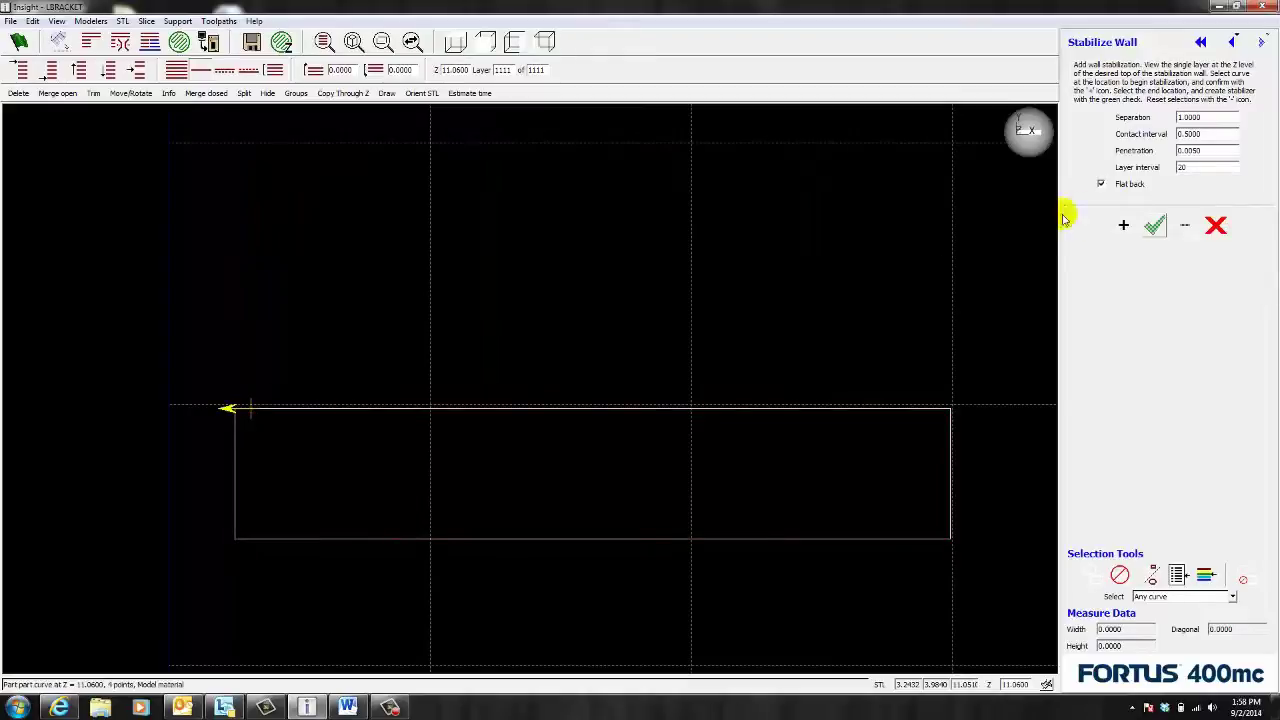
left_click(1123, 225)
left_click(936, 408)
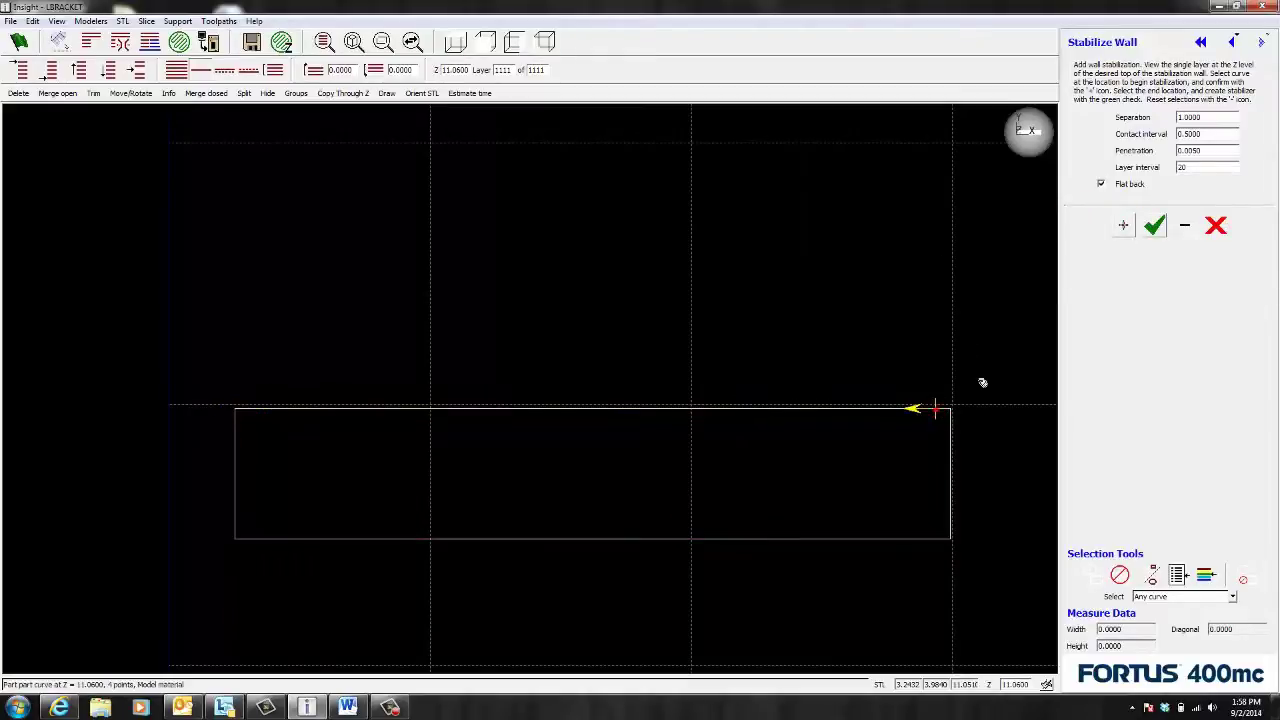
left_click(1154, 225)
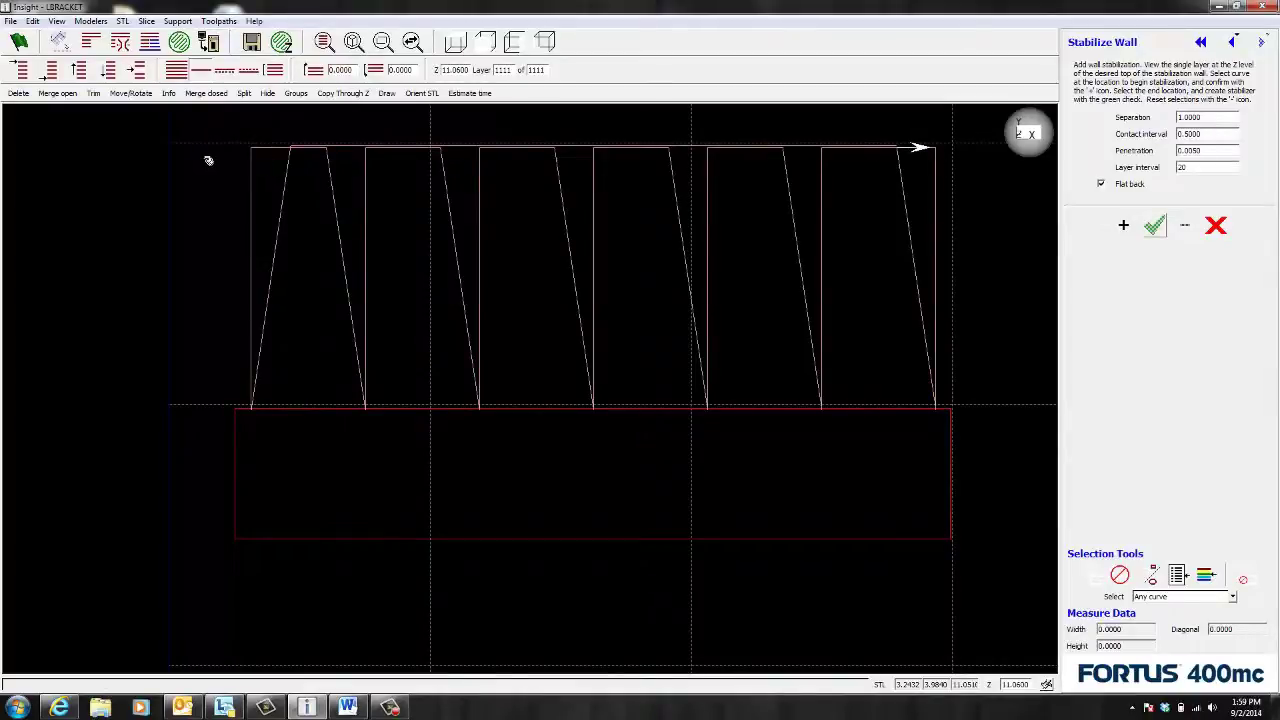
left_click(179, 41)
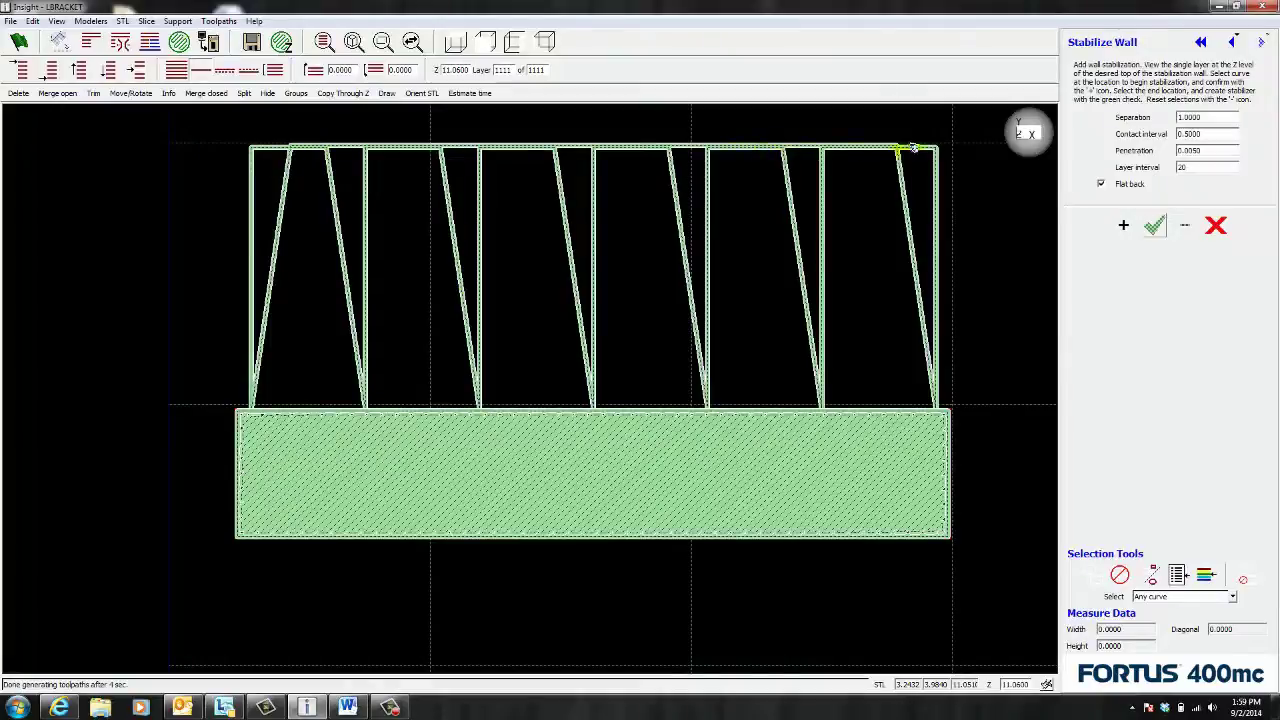
Show the bracket and its flat-backed wall as a shaded solid in isometric 3D.
left_click(545, 42)
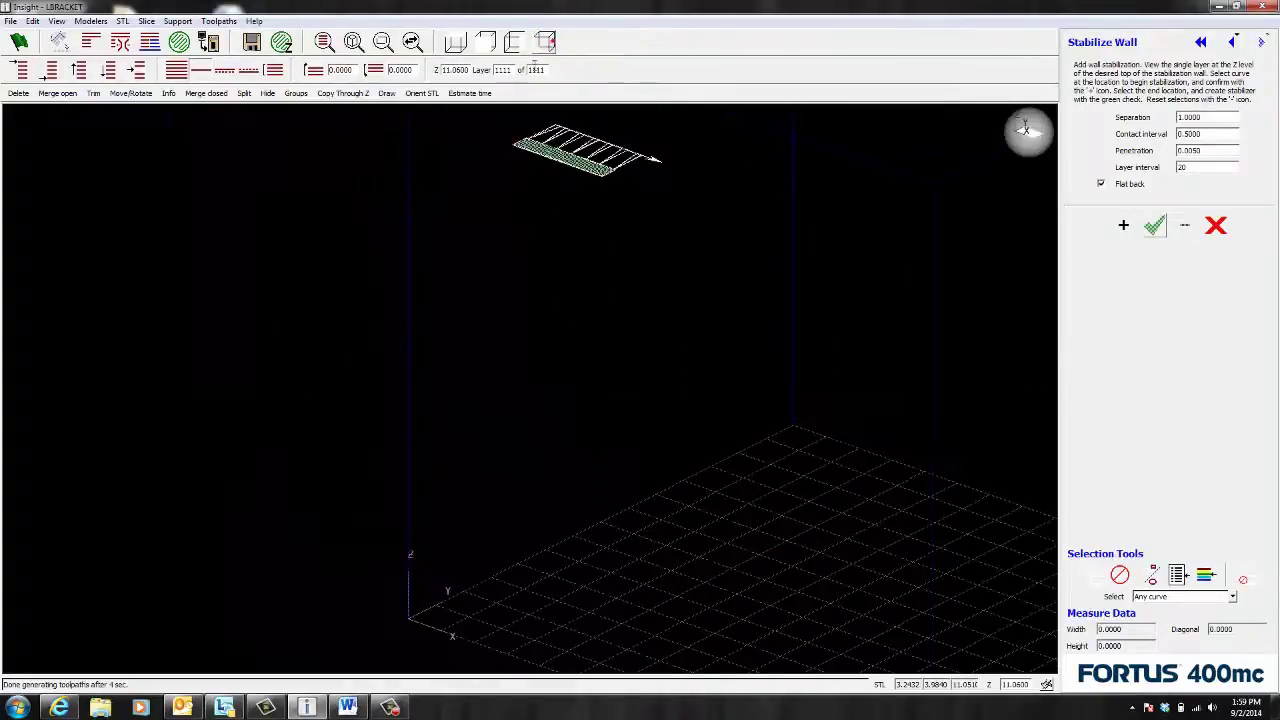
left_click(179, 42)
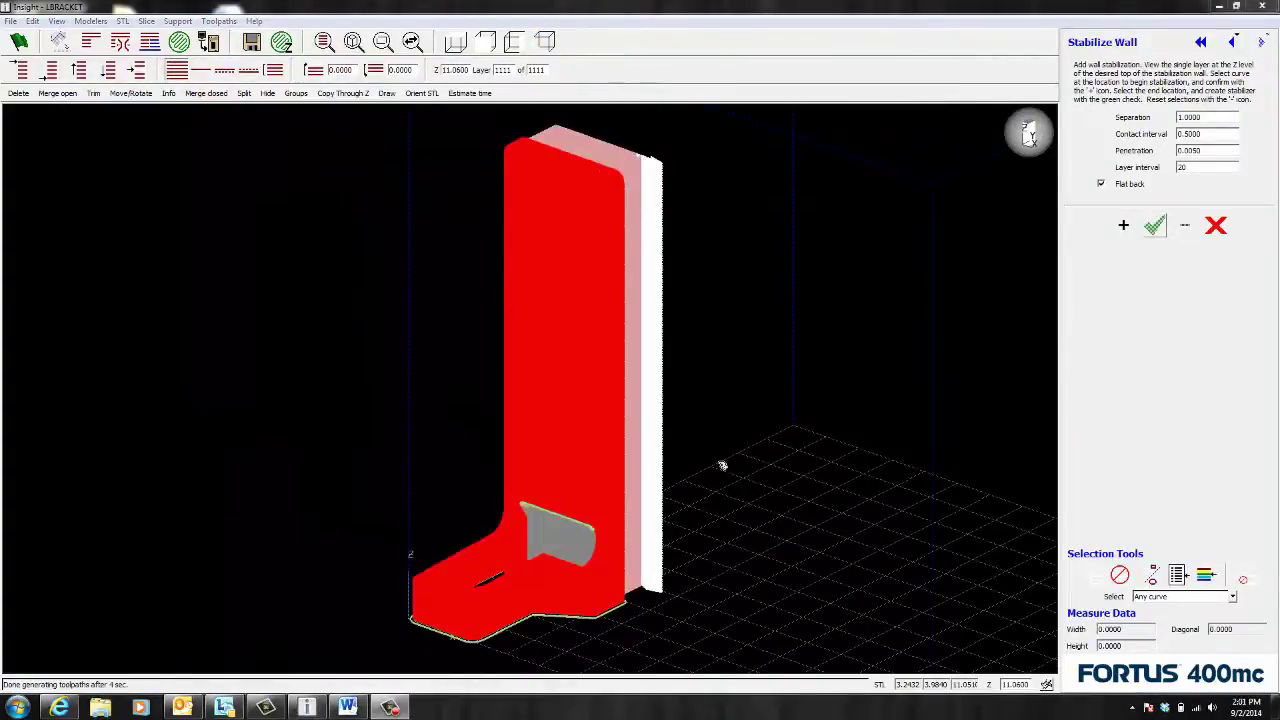